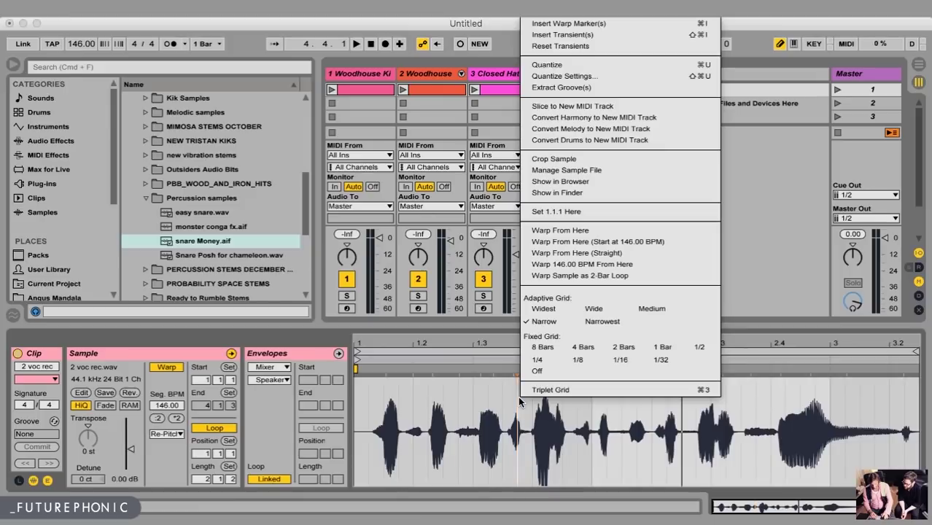
Set the 2 voc rec clip's warp mode to Texture with a grain size of about 146.77
left_click(564, 106)
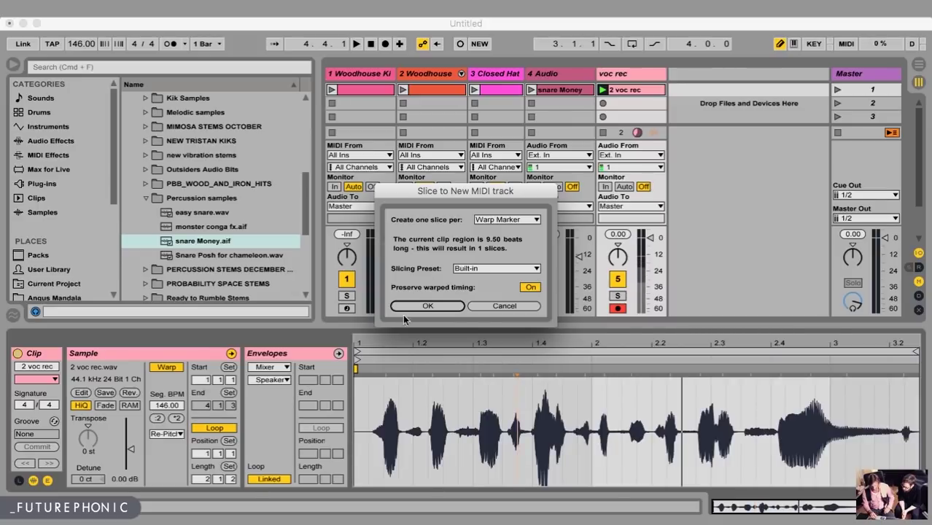
left_click(499, 306)
left_click(167, 434)
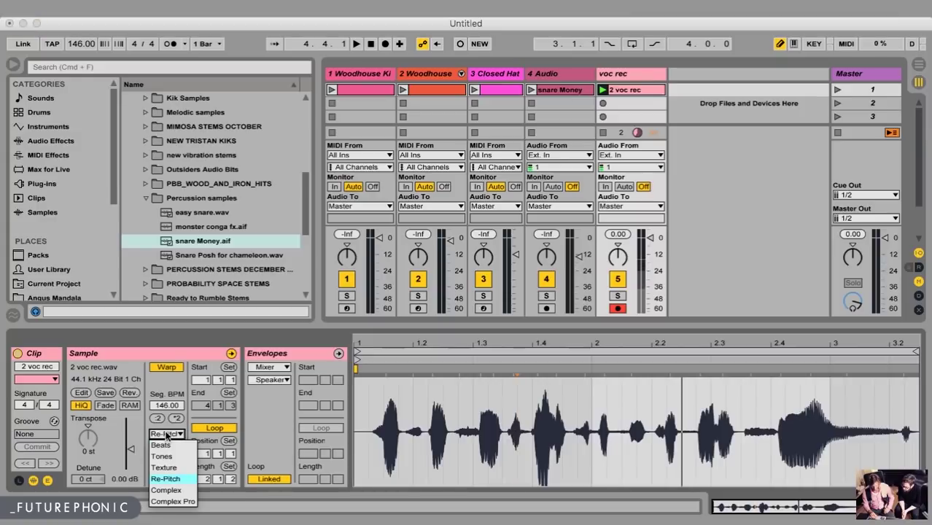
left_click(165, 467)
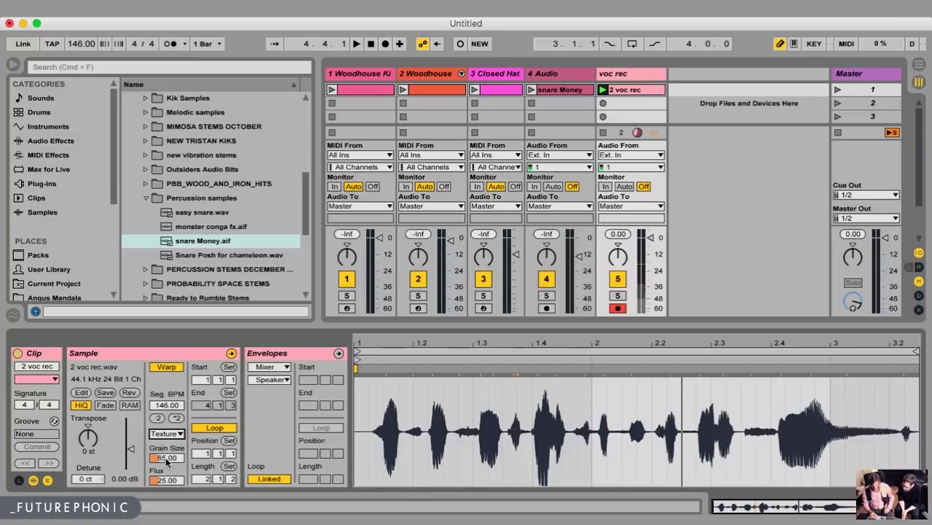
left_click_drag(166, 461, 166, 437)
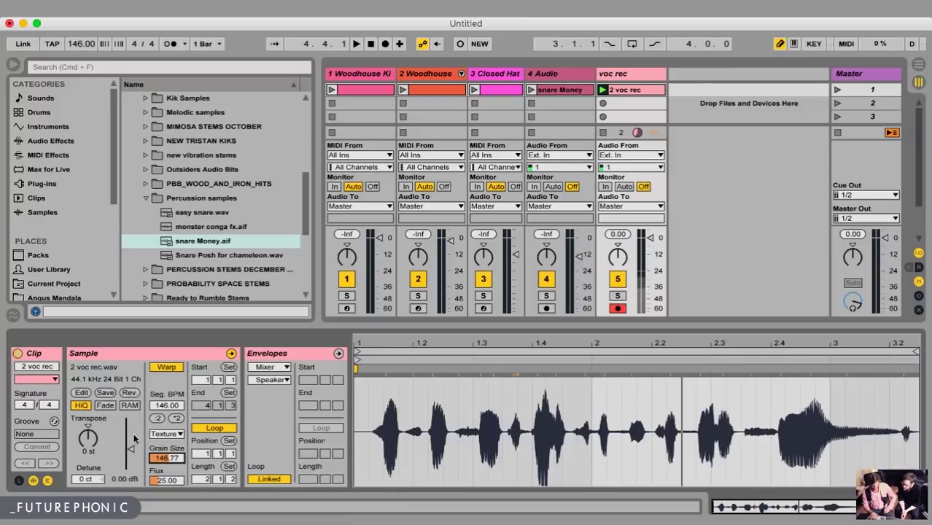
Slice the 2 voc rec clip to a new MIDI track, one slice per warp marker, with the Built-in preset and warped timing preserved
right_click(557, 413)
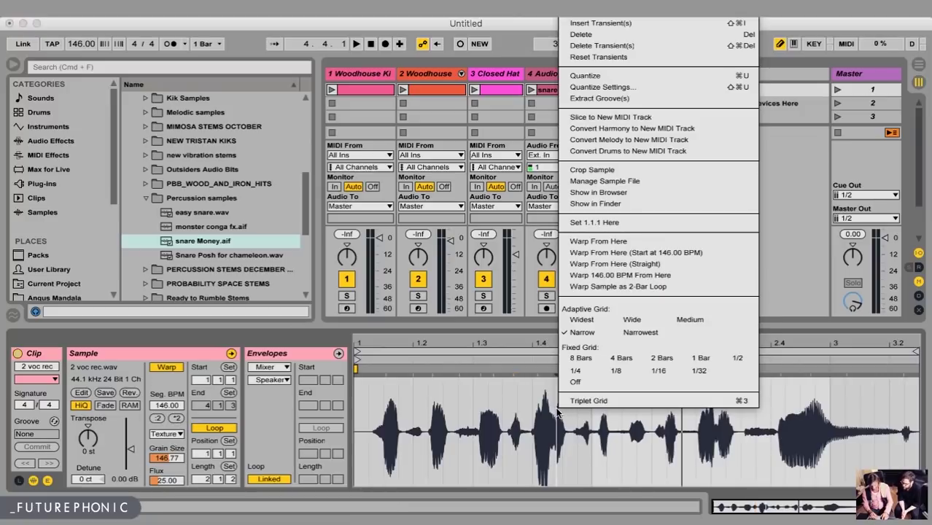
left_click(607, 118)
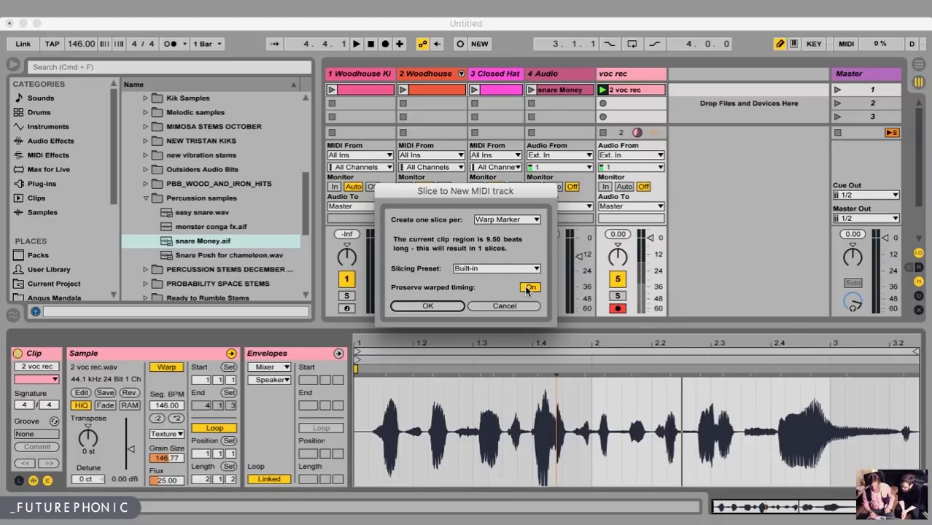
left_click(428, 306)
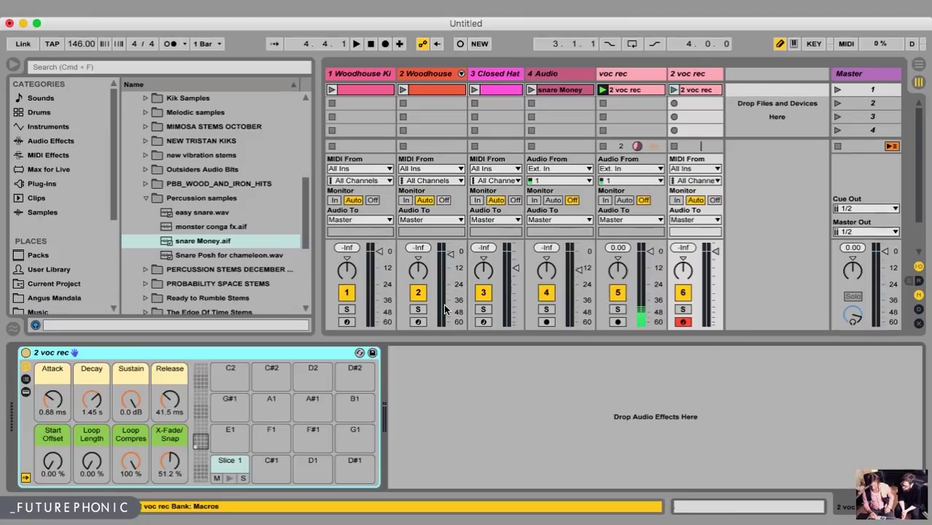
Show the Slice 1 pad's sample and extend its end marker to the end of the vocal recording
left_click(226, 464)
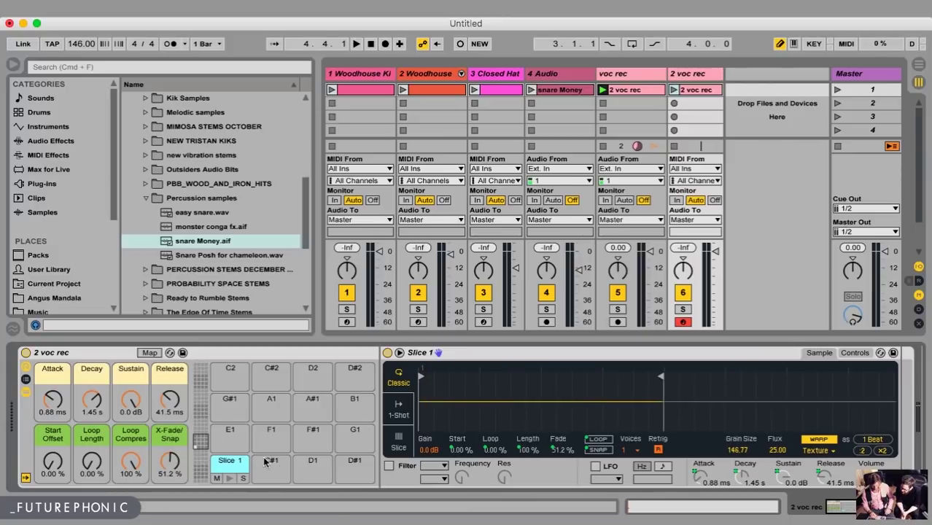
left_click(224, 465)
left_click(224, 465)
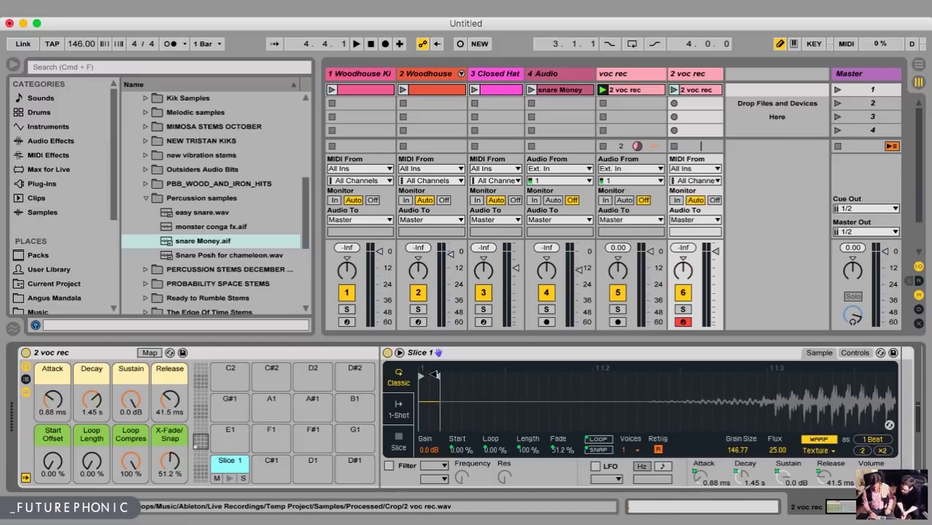
mouse_move(433, 374)
left_mouse_down()
mouse_move(446, 400)
mouse_move(605, 376)
mouse_move(927, 384)
left_mouse_up()
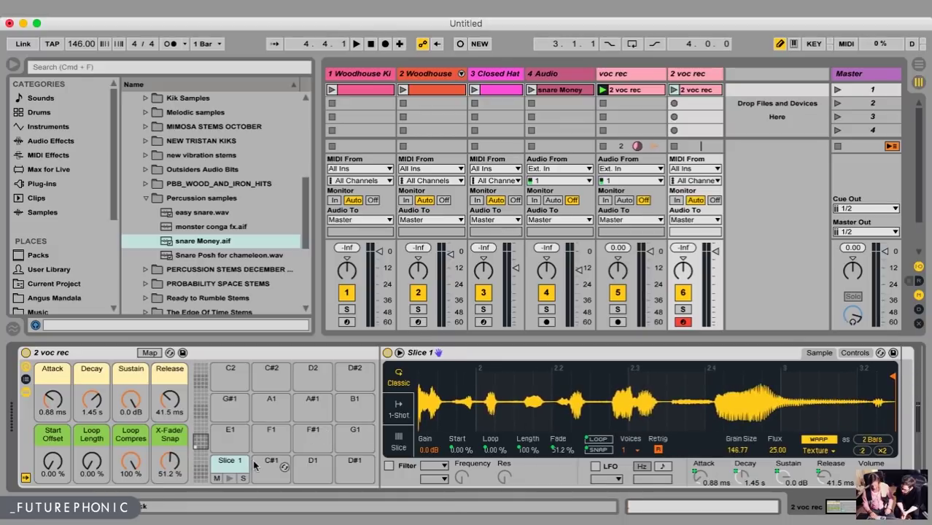
Audition Slice 1 and move its sample start marker to the beginning of the first vocal hit
left_click(229, 480)
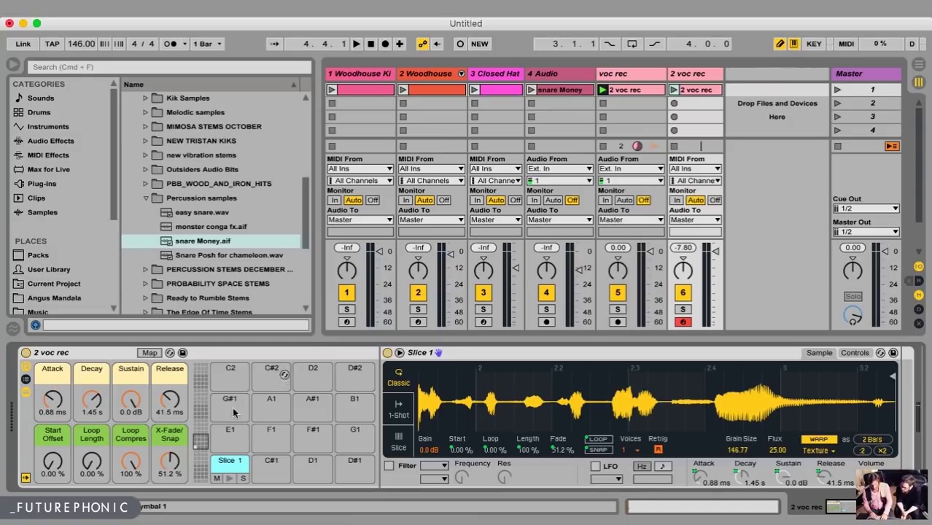
left_click(229, 477)
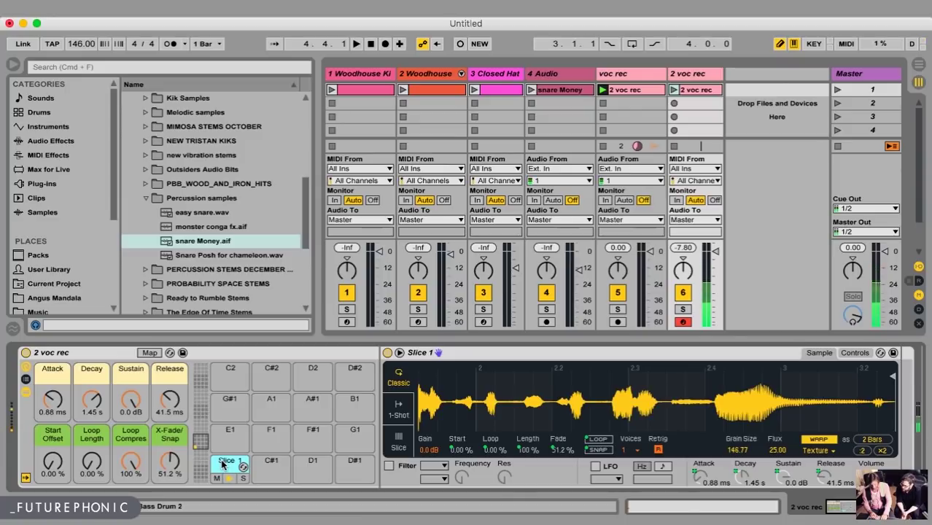
scroll(448, 388, "down", 3)
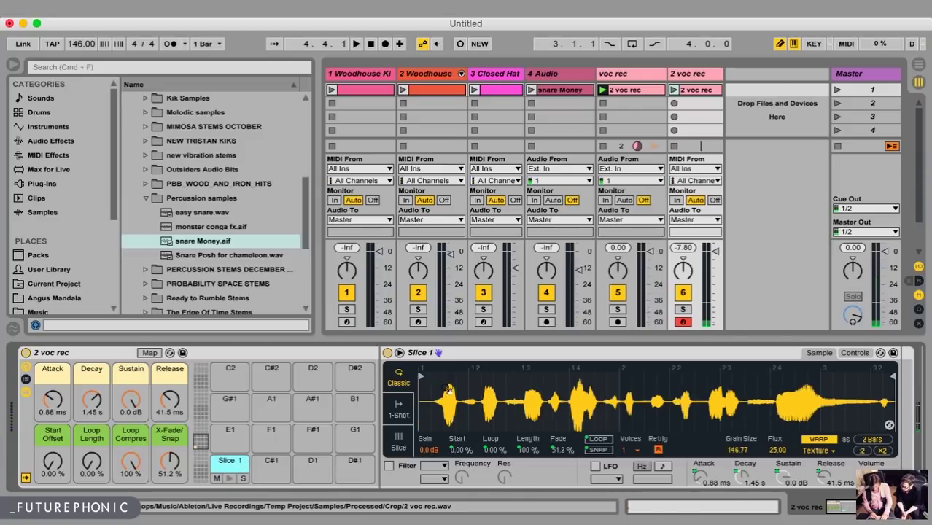
left_click_drag(421, 375, 440, 376)
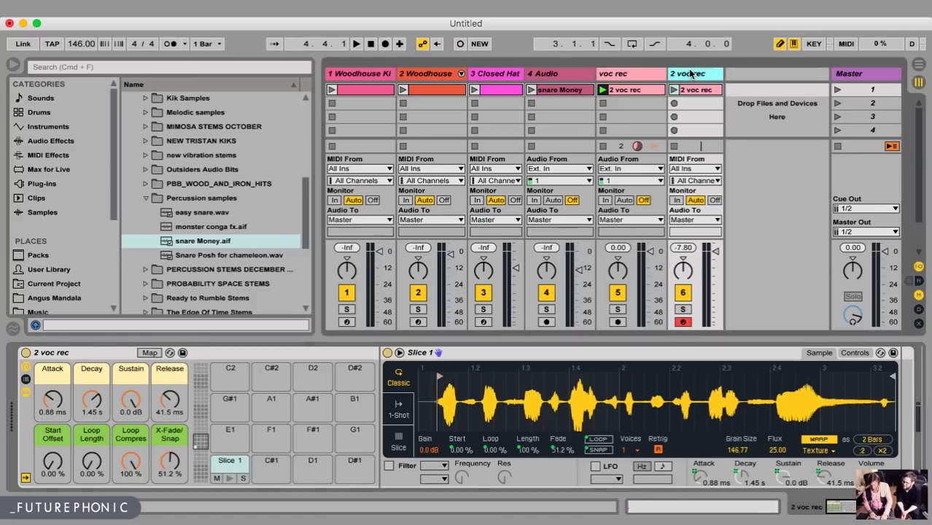
Deactivate the original voc rec audio track, number 5
left_click(619, 293)
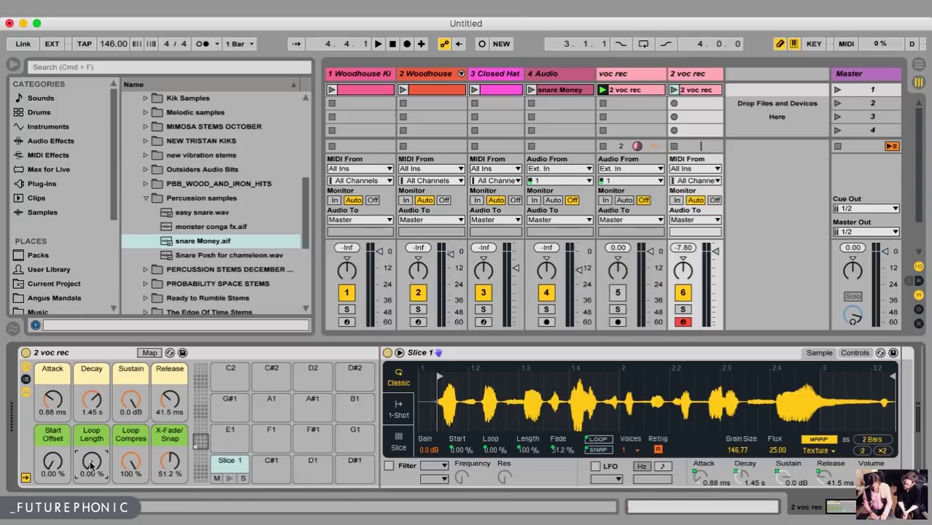
mouse_move(91, 465)
left_mouse_down()
mouse_move(91, 436)
mouse_move(91, 467)
left_mouse_up()
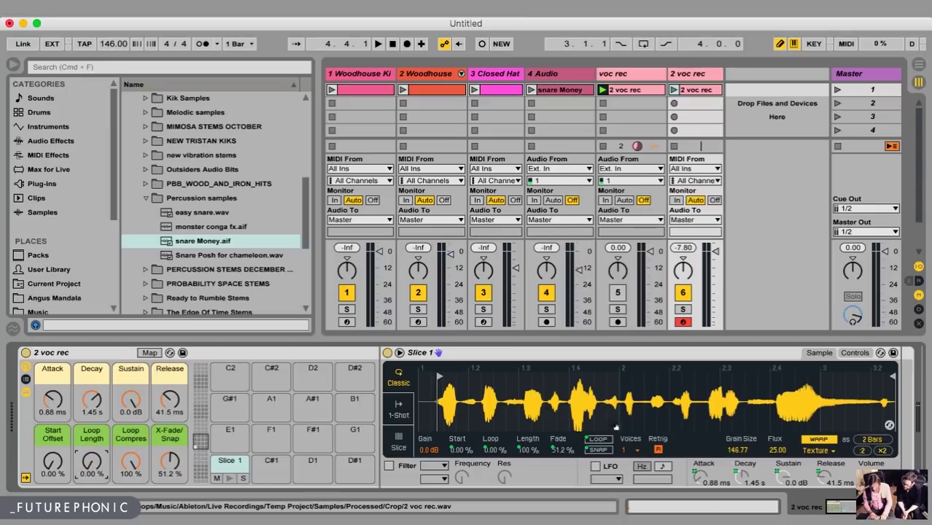
left_click(91, 461)
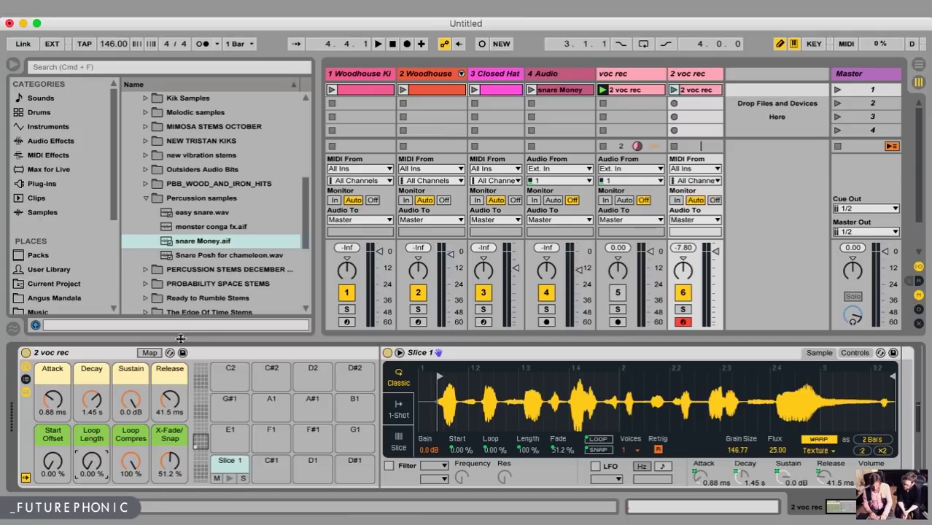
Delete the rack's macro mappings for Attack, Decay, Release, Sustain and the X-Fade/Snap control of Snap
left_click(153, 353)
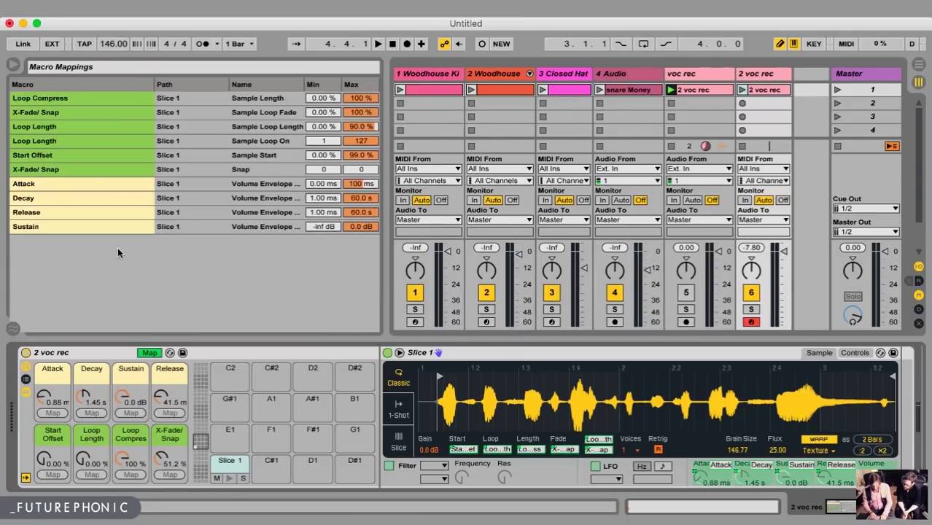
left_click(193, 110)
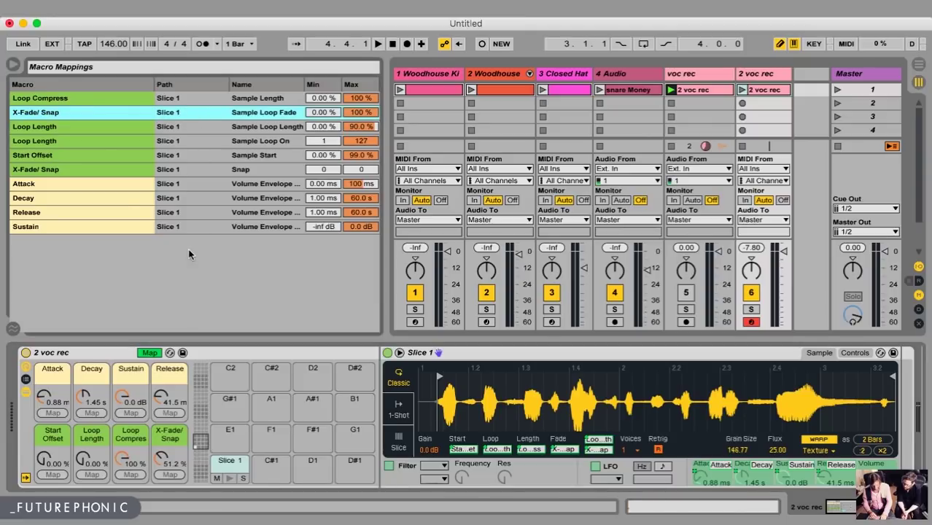
left_click(191, 228)
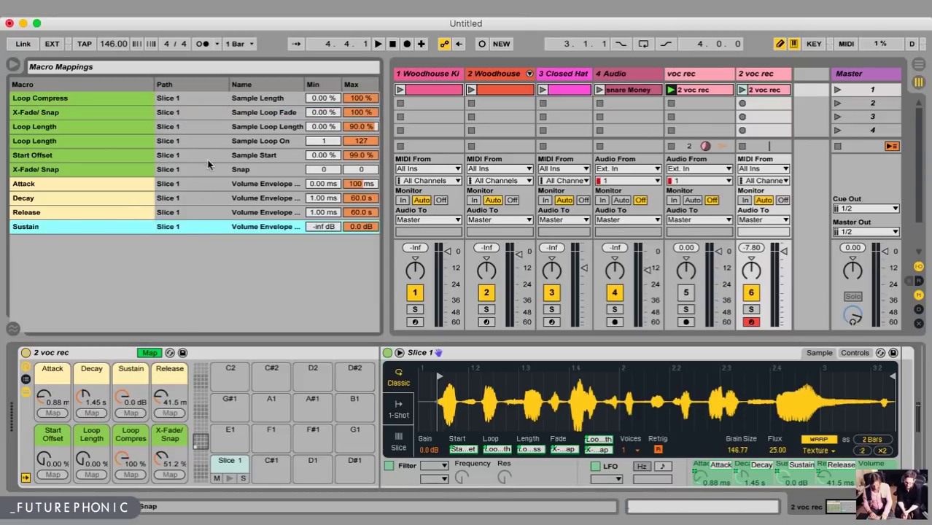
left_click(101, 170, "shift")
key("Delete")
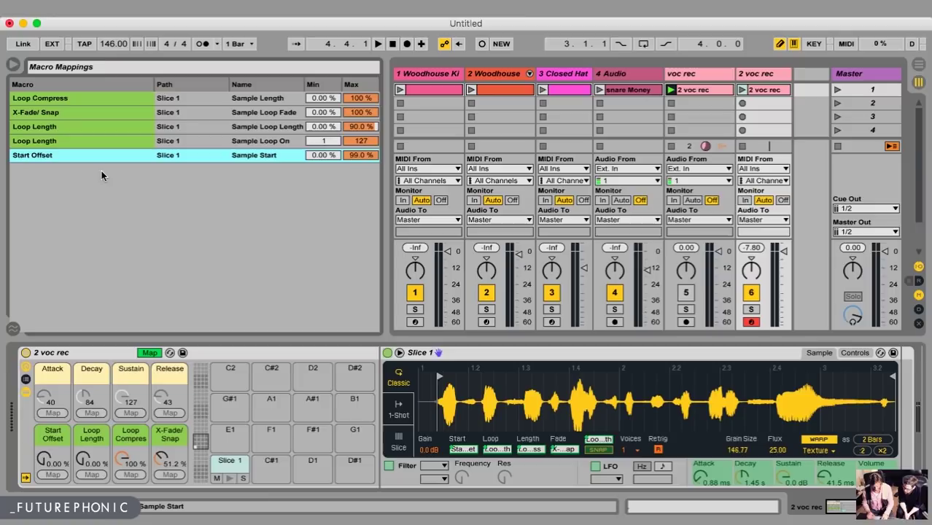
Delete the macro mappings to Sample Loop Fade and Sample Loop On, and finish macro mapping
left_click(82, 98)
left_click(79, 114)
key("Delete")
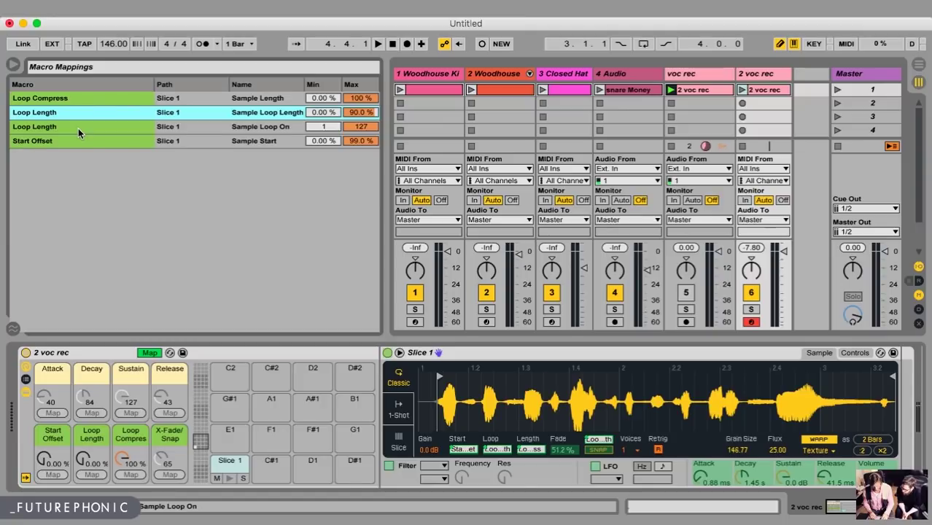
left_click(78, 128)
key("Delete")
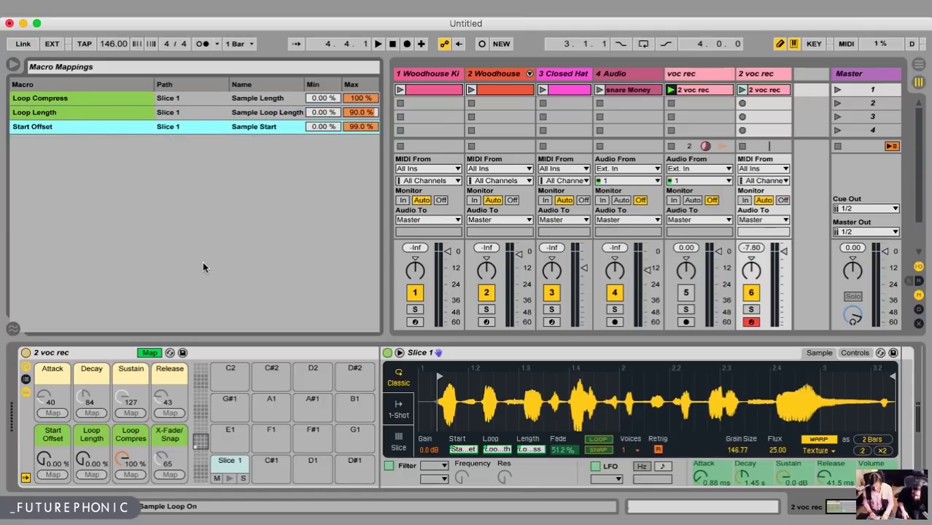
left_click(149, 352)
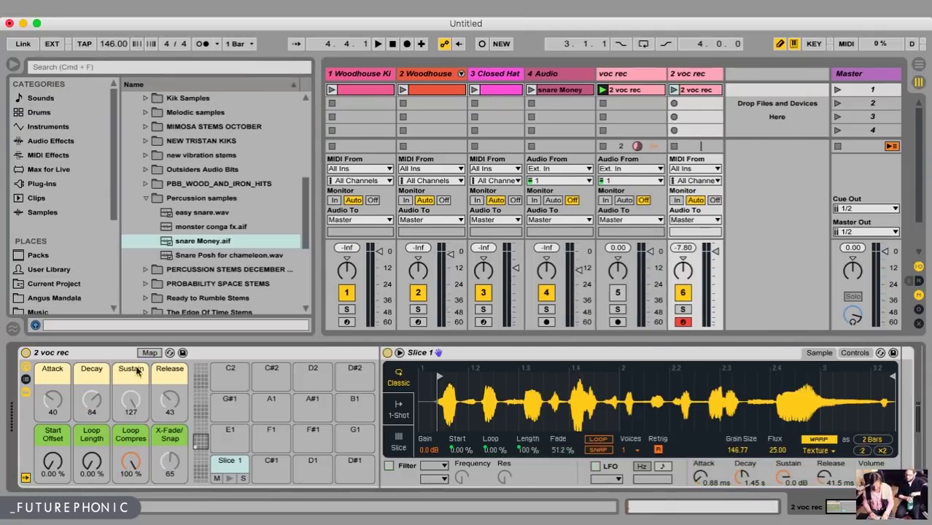
Enable looping on Slice 1 and set the Loop Length macro to 90.0 % and Loop Compress to 1.57 %
mouse_move(52, 462)
left_mouse_down()
mouse_move(86, 458)
mouse_move(86, 474)
left_mouse_up()
left_click_drag(134, 455, 128, 462)
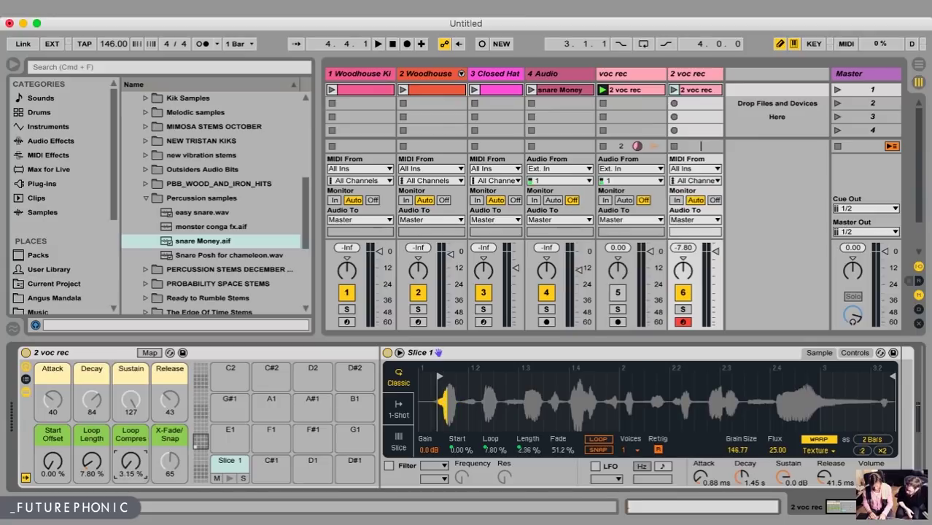
left_click_drag(133, 460, 133, 463)
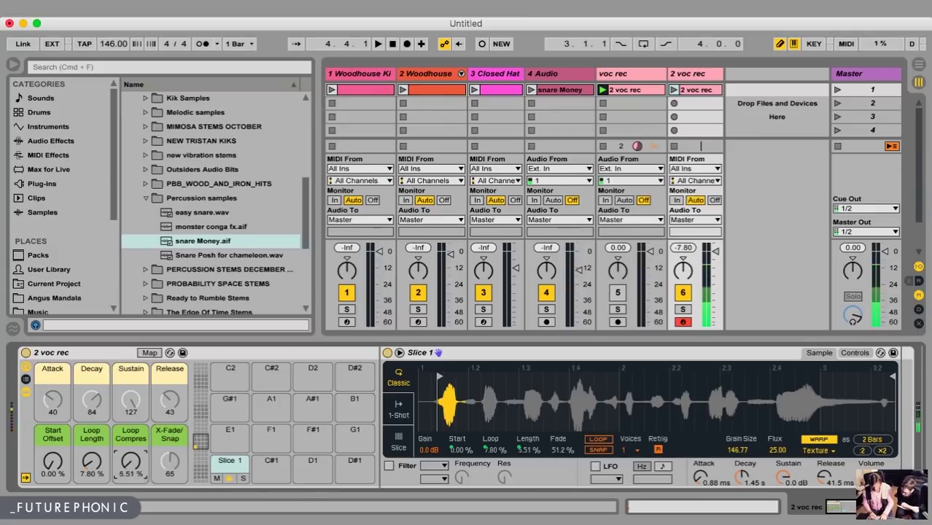
left_click(598, 440)
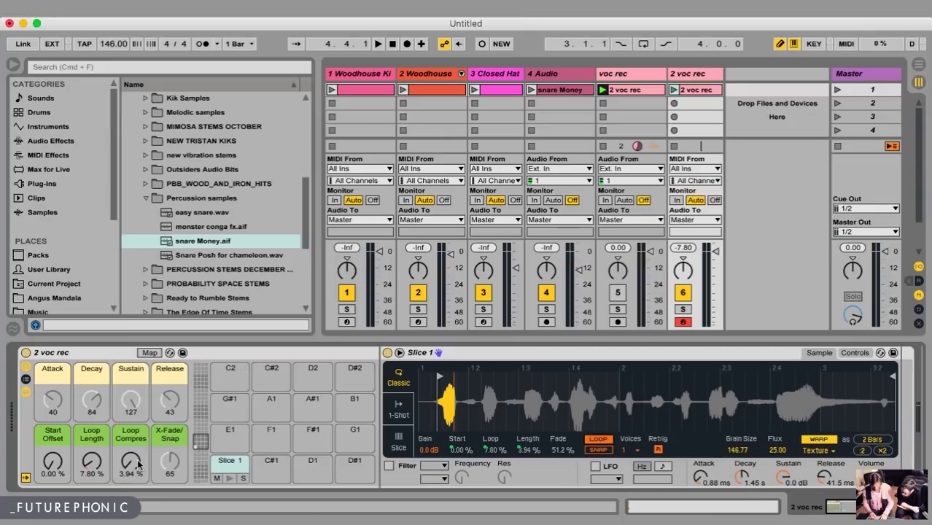
mouse_move(131, 461)
left_mouse_down()
mouse_move(87, 459)
mouse_move(87, 445)
left_mouse_up()
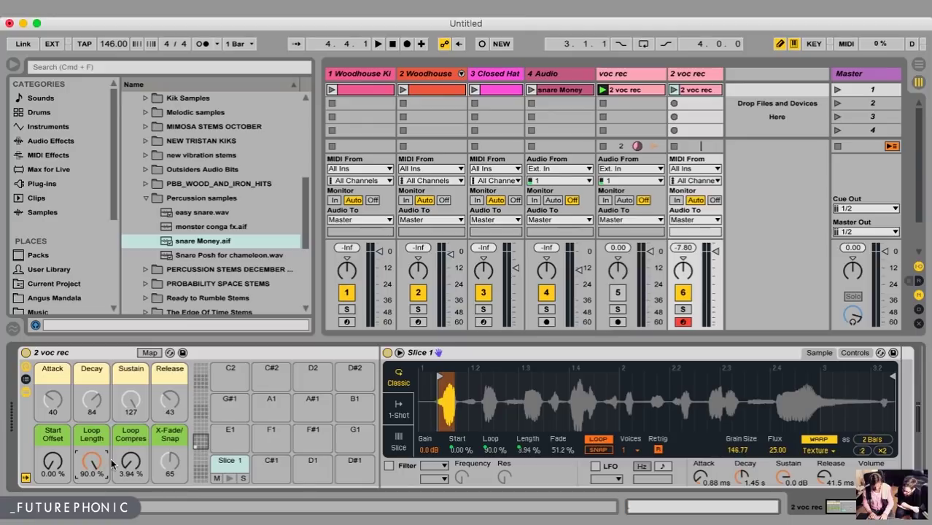
left_click_drag(135, 469, 135, 474)
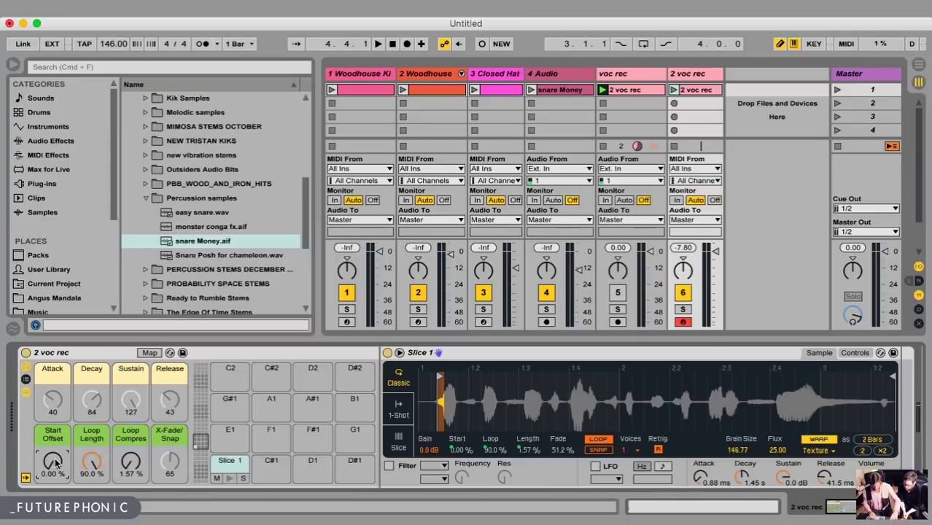
MIDI-map the Start Offset macro to CC 6 and the Loop Compress macro to CC 7, and finish MIDI mapping
key("super+shift+m")
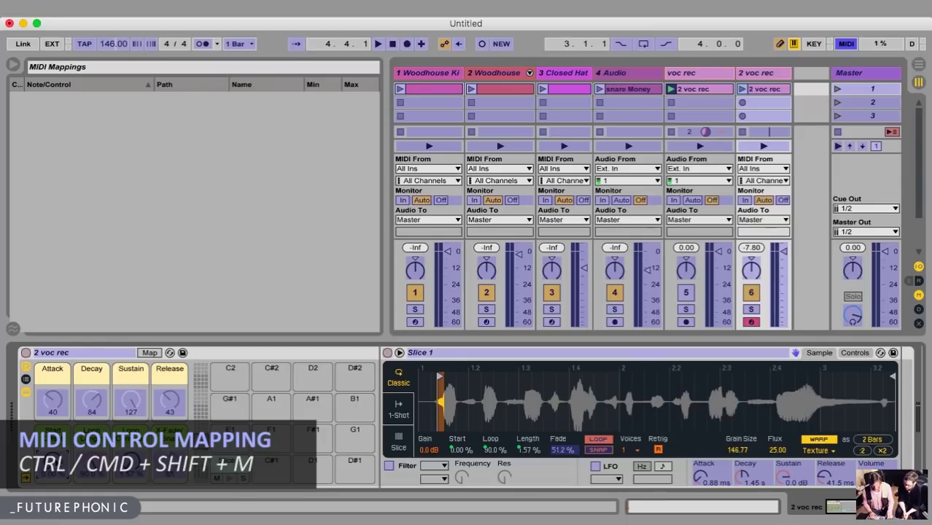
left_click(53, 461)
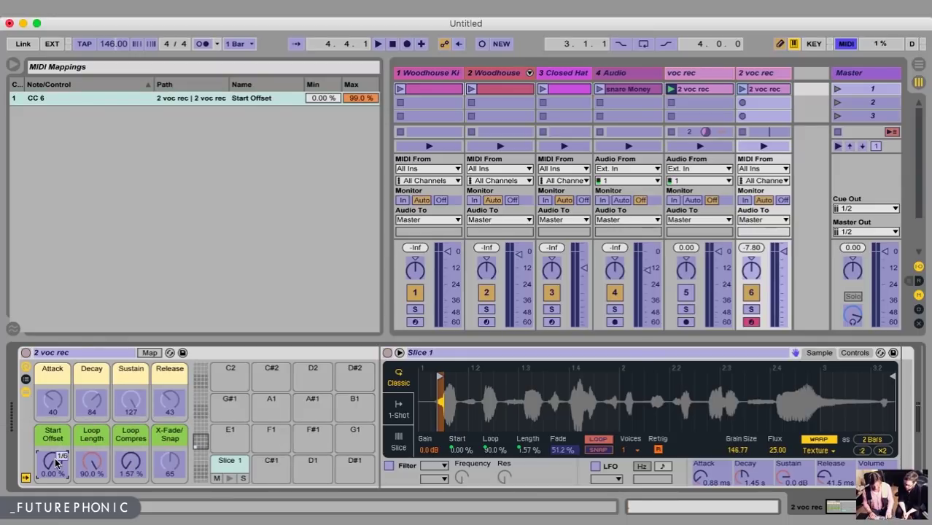
left_click(133, 464)
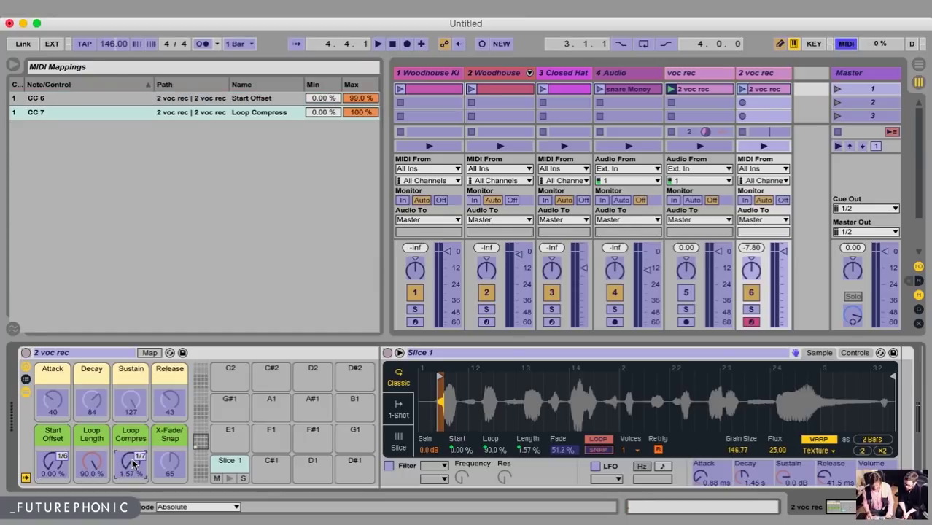
key("super+m")
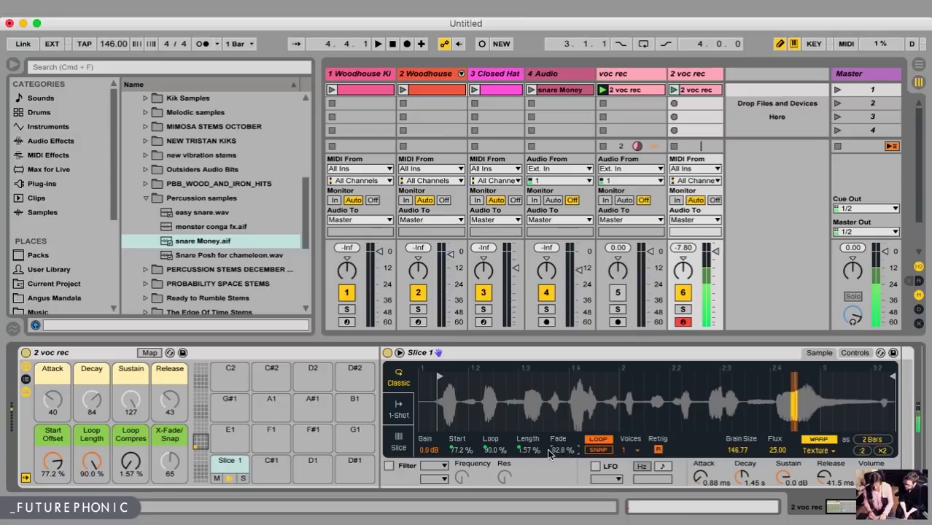
Set Slice 1's loop fade to 100 % and its Loop Compress length to 18.9 %
left_click_drag(548, 453, 549, 430)
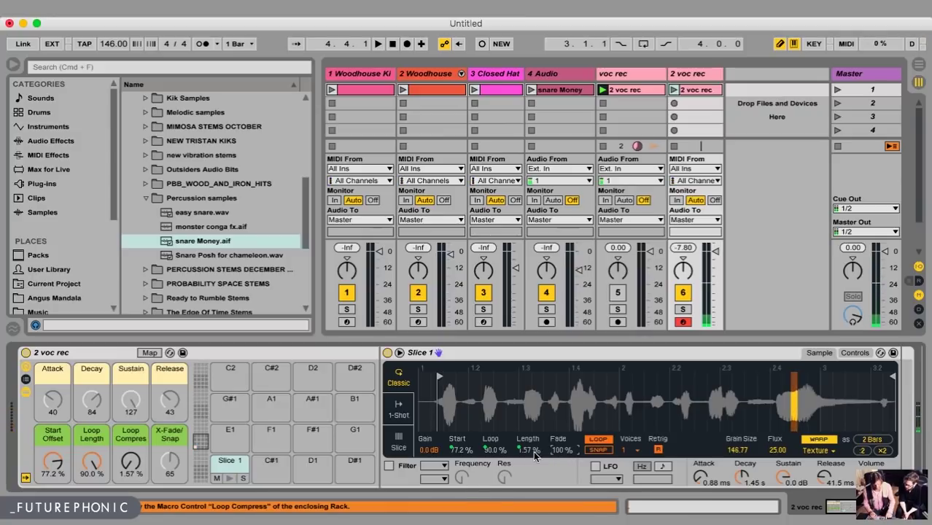
scroll(533, 450, "up", 10)
scroll(533, 451, "down", 7)
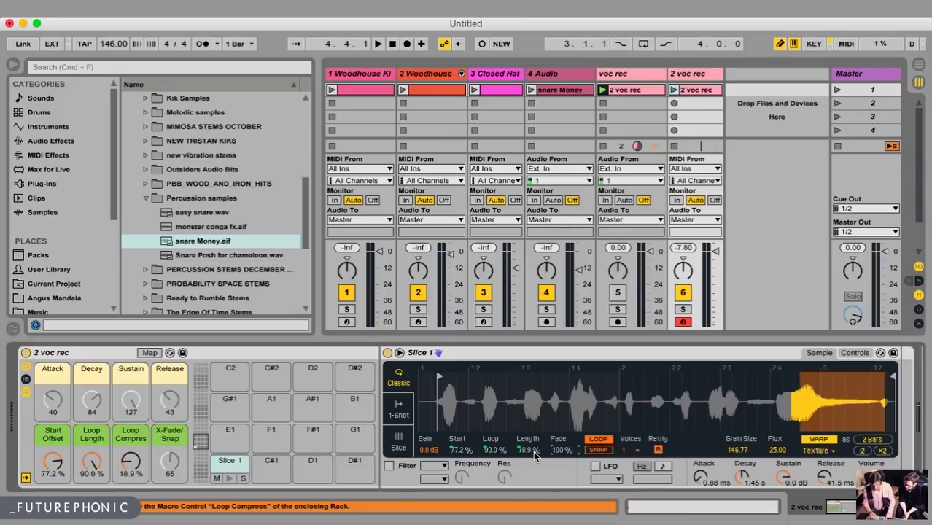
Map Slice 1's transpose control to the Attack macro
scroll(533, 450, "up", 3)
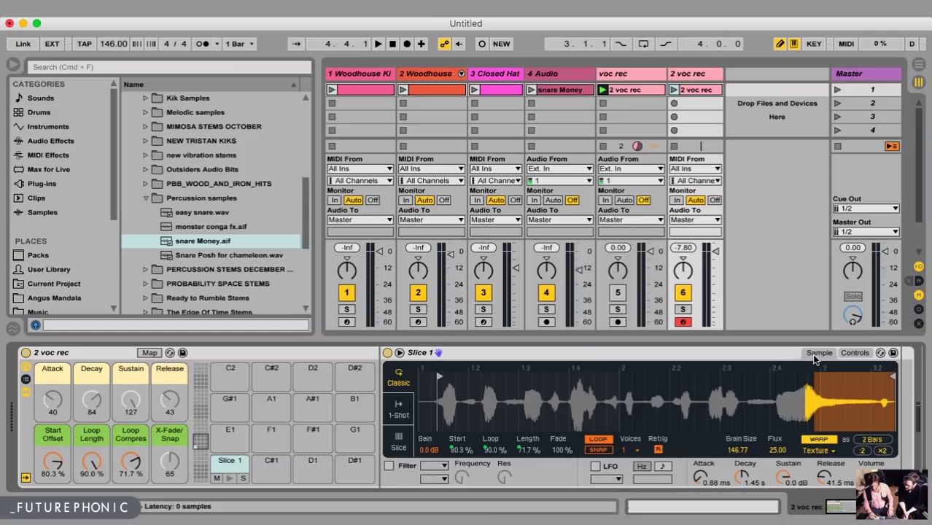
left_click(853, 353)
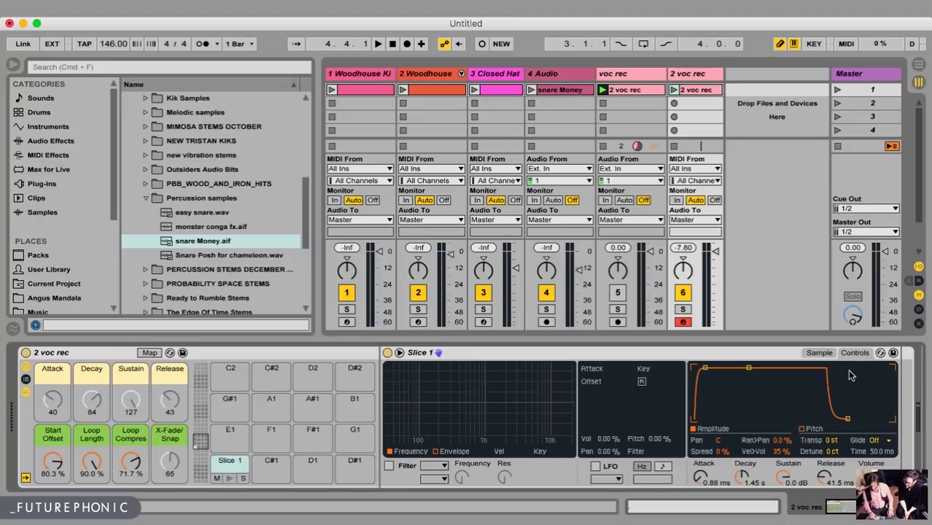
right_click(830, 442)
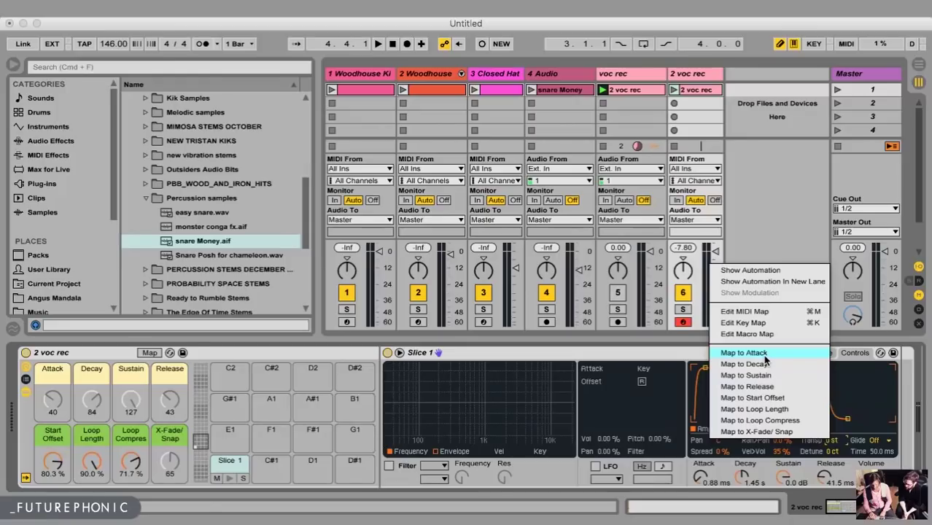
left_click(764, 357)
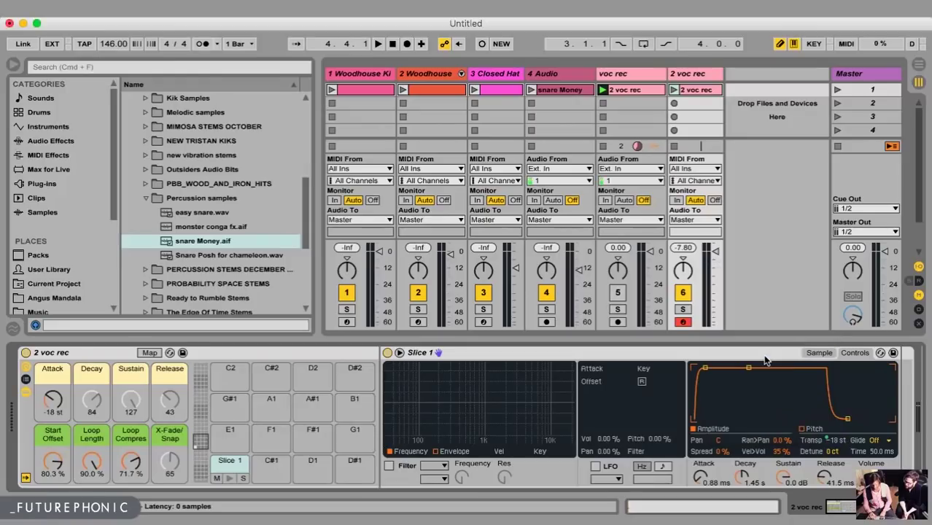
MIDI-map the Attack macro to CC 23, finish MIDI mapping and show Slice 1's sample waveform again
key("super+m")
left_click(58, 404)
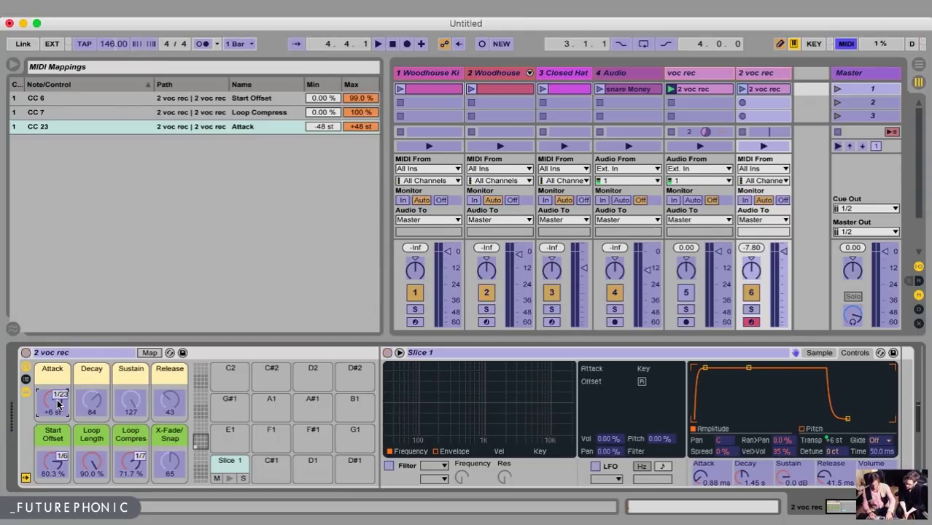
key("super+m")
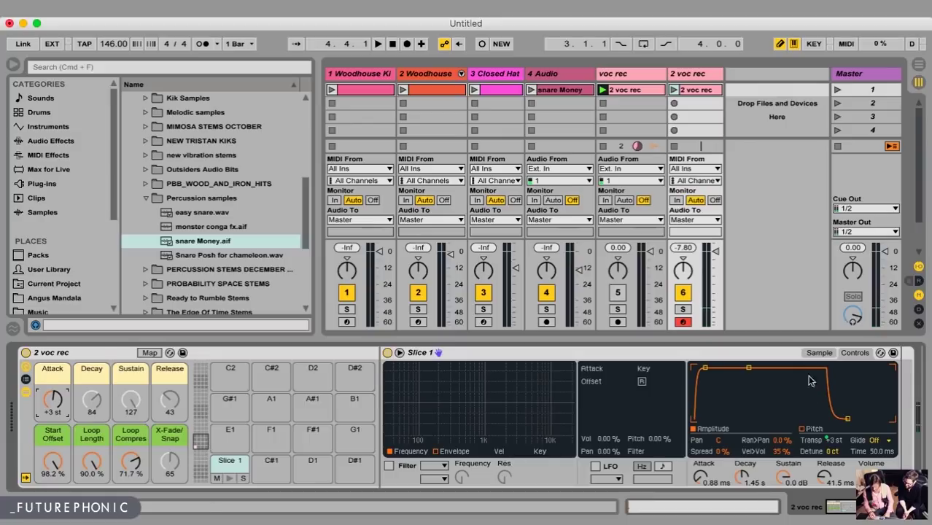
left_click(815, 353)
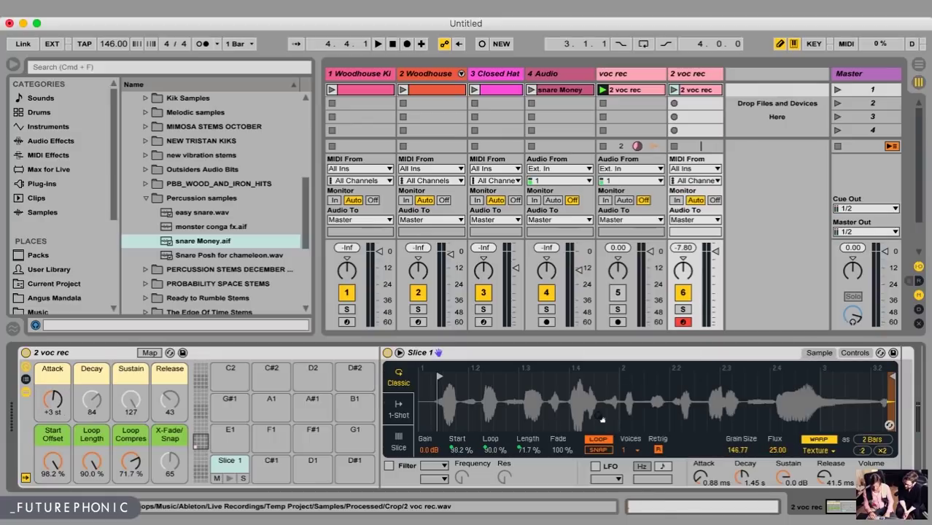
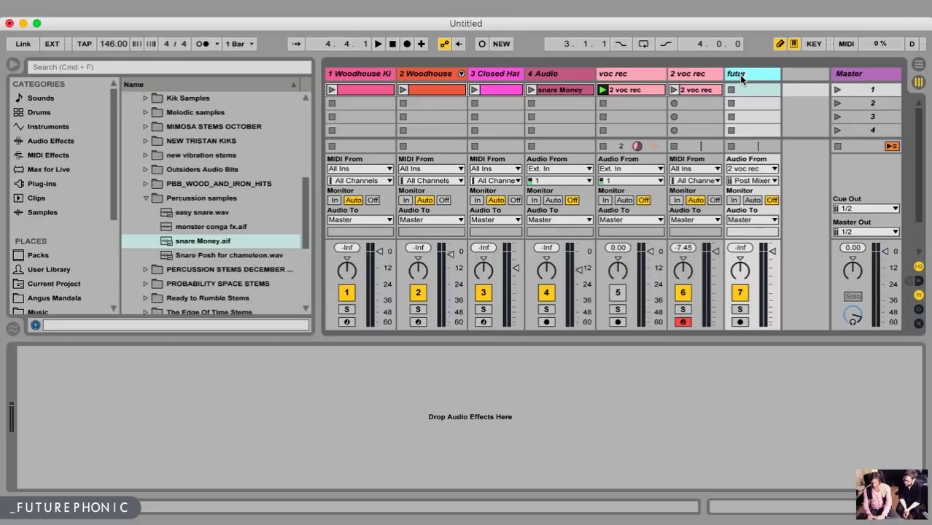
Finish naming the new audio track "future psyche" and deactivate its output
type("ch")
key("Return")
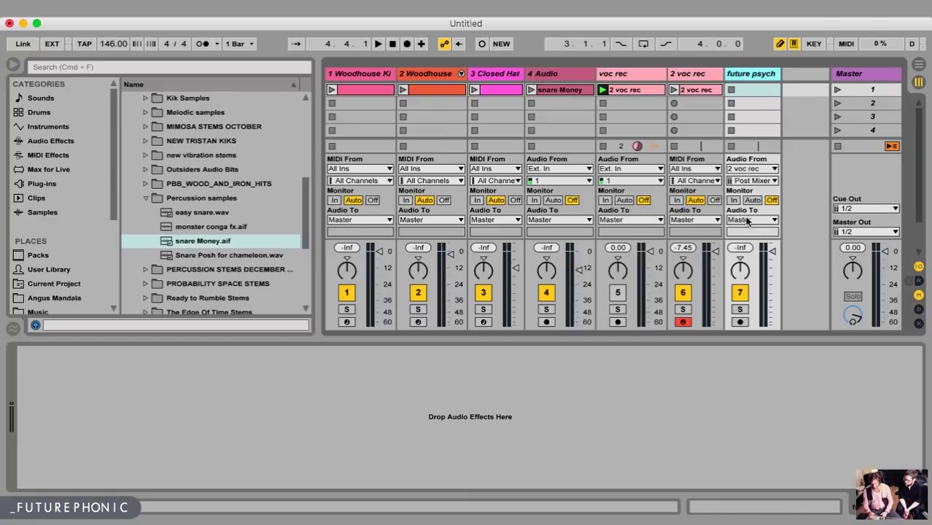
left_click(739, 293)
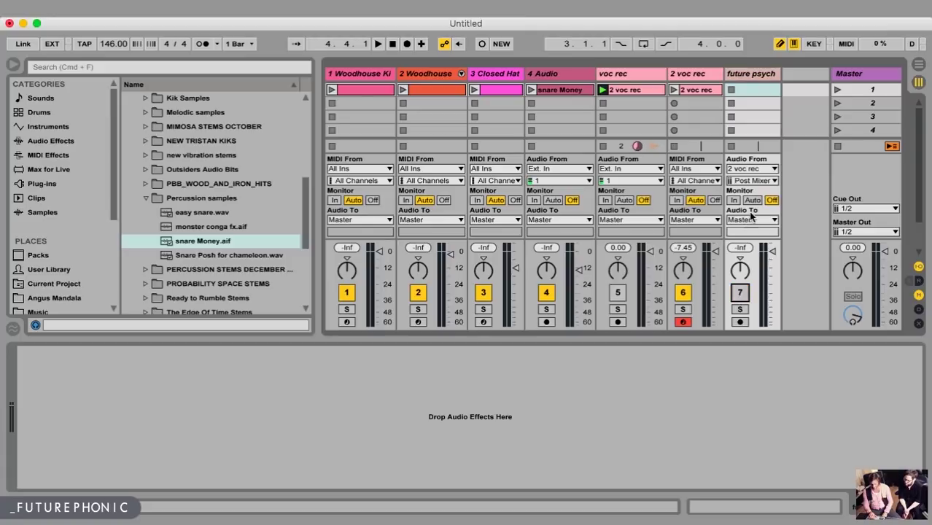
Arm both the future psyche and 2 voc rec tracks for recording, with the 2 voc rec device rack shown
left_click(740, 323)
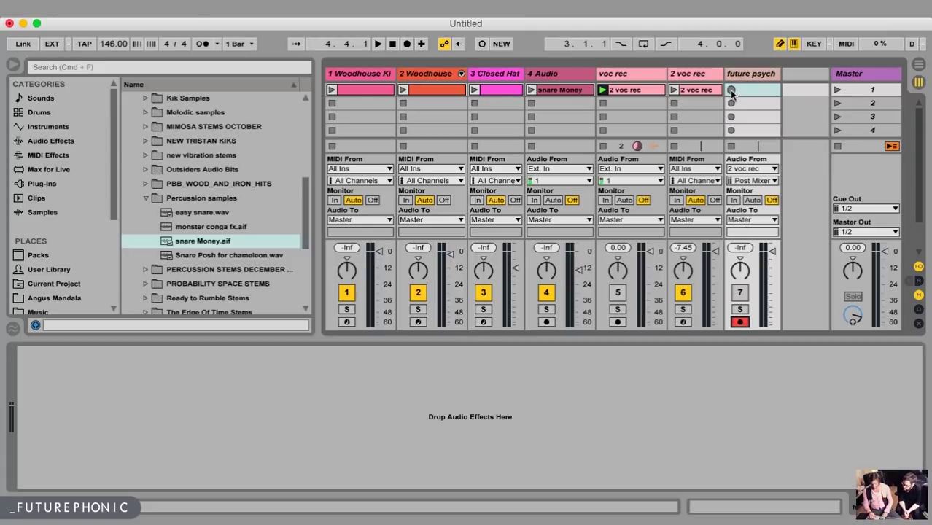
left_click(679, 76)
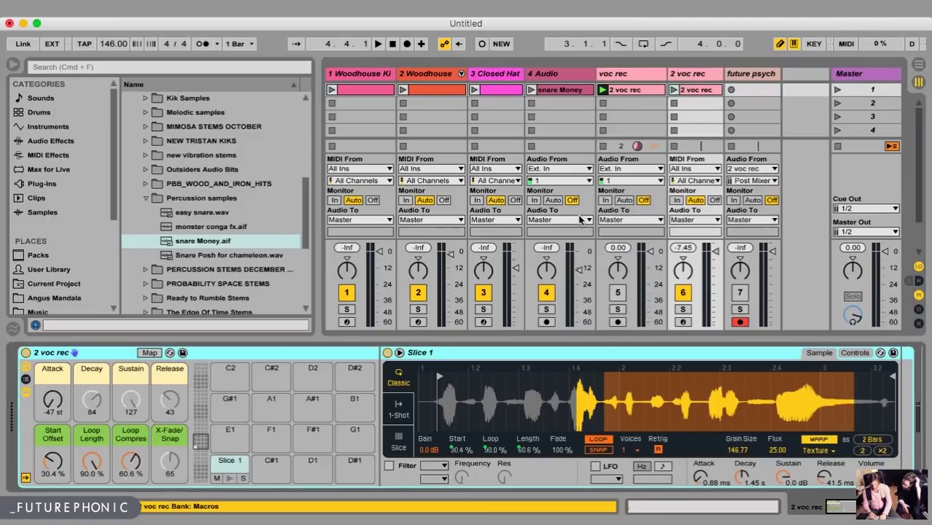
left_click(682, 322)
Record the 2 voc rec sampler performance into the first clip slot of the future psyche track and end the recording
key("Tab")
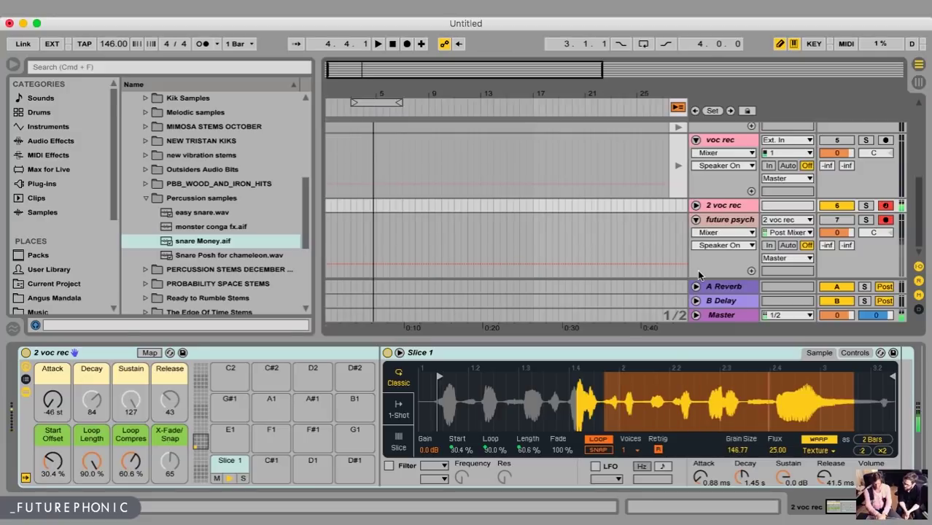
key("Tab")
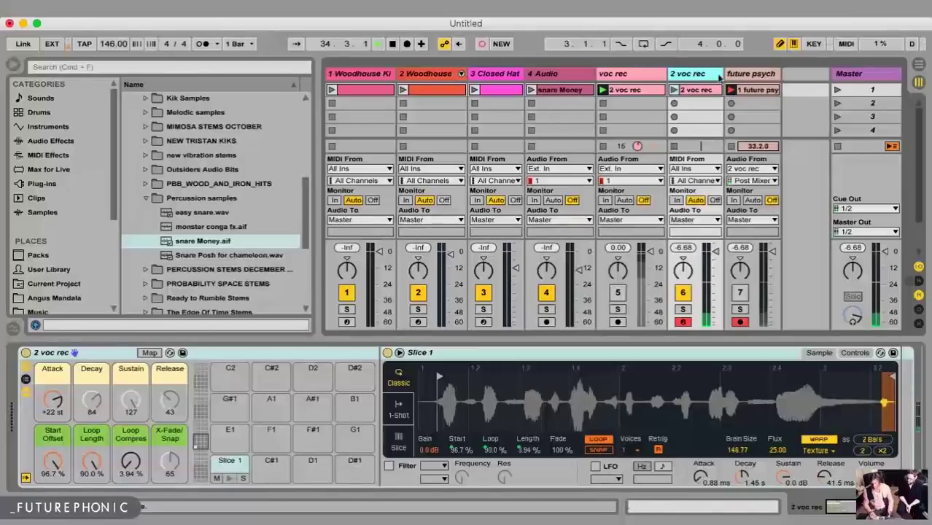
left_click(731, 89)
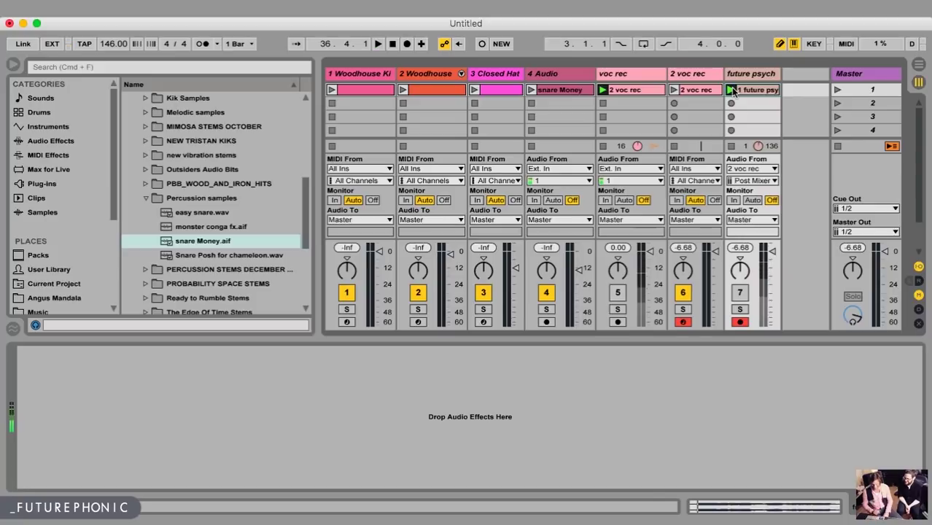
Move the recorded future psyche clip's start marker to the onset of the audio at about 2.3 and play the clip
left_click(753, 90)
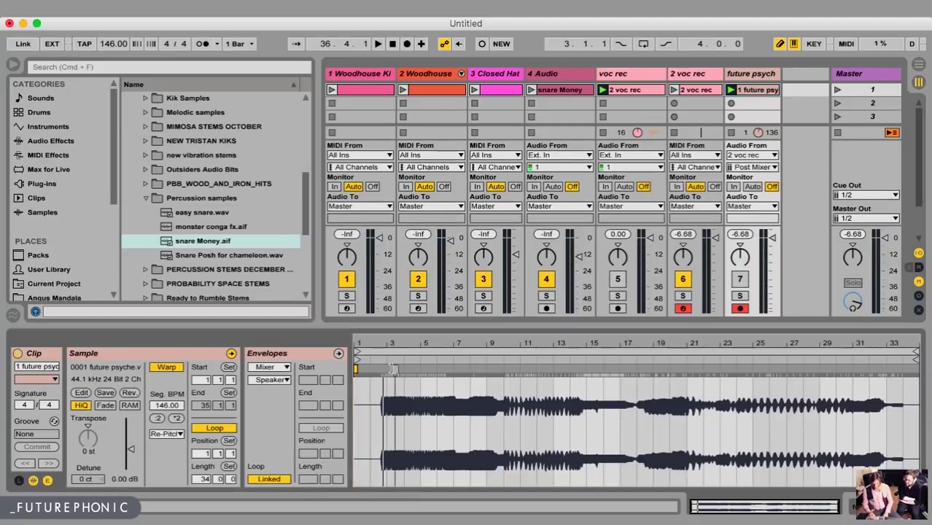
mouse_move(357, 359)
left_mouse_down()
mouse_move(373, 360)
mouse_move(375, 344)
mouse_move(419, 368)
mouse_move(410, 342)
mouse_move(386, 341)
left_mouse_up()
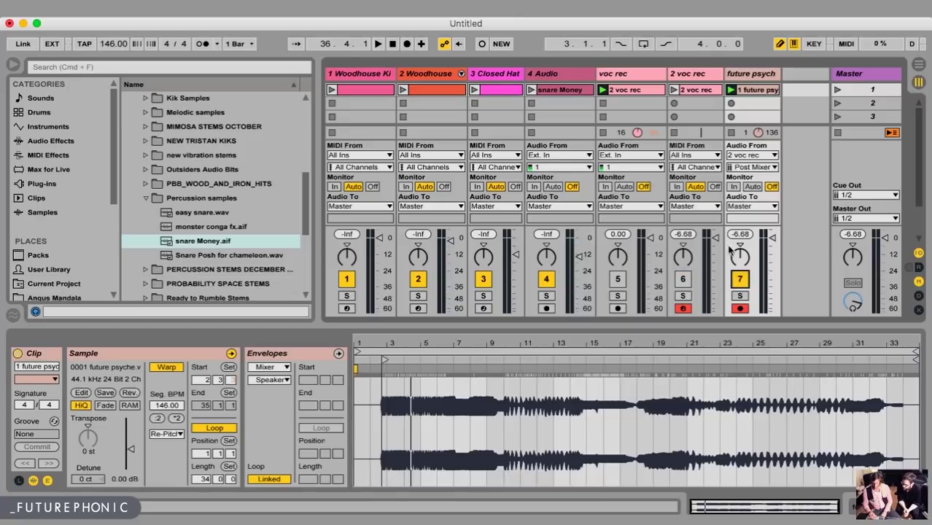
left_click(729, 90)
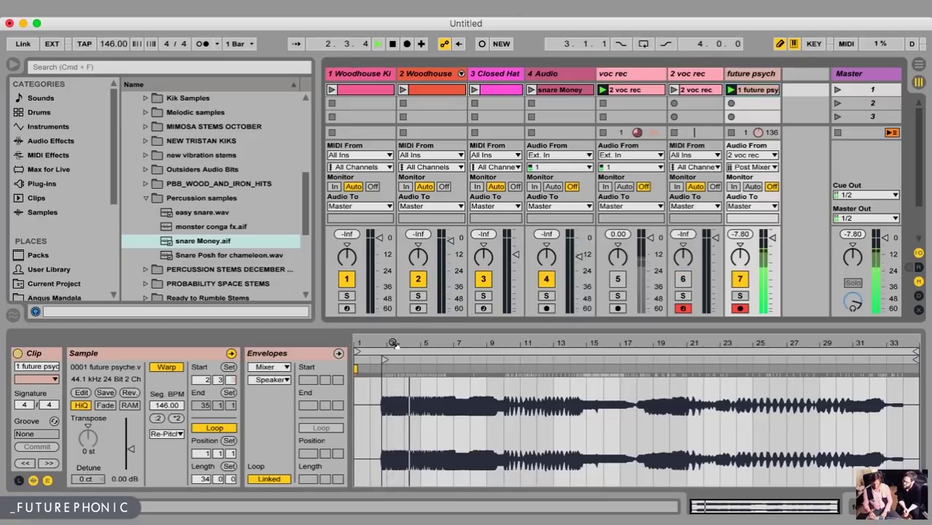
Loop the section of the recorded clip from 3.2.1 to 4.1.1 and play it
left_click_drag(393, 343, 396, 356)
key("space")
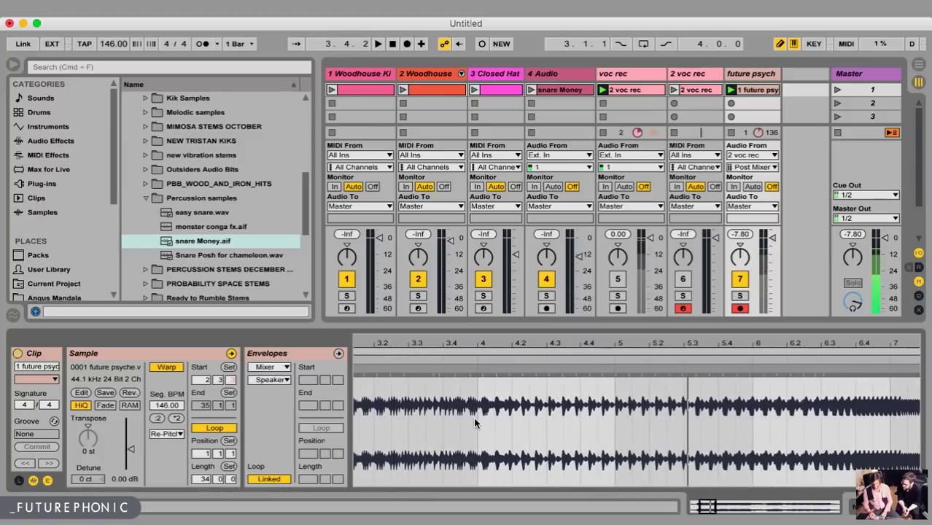
left_click_drag(377, 418, 472, 427)
key("super+l")
key("space")
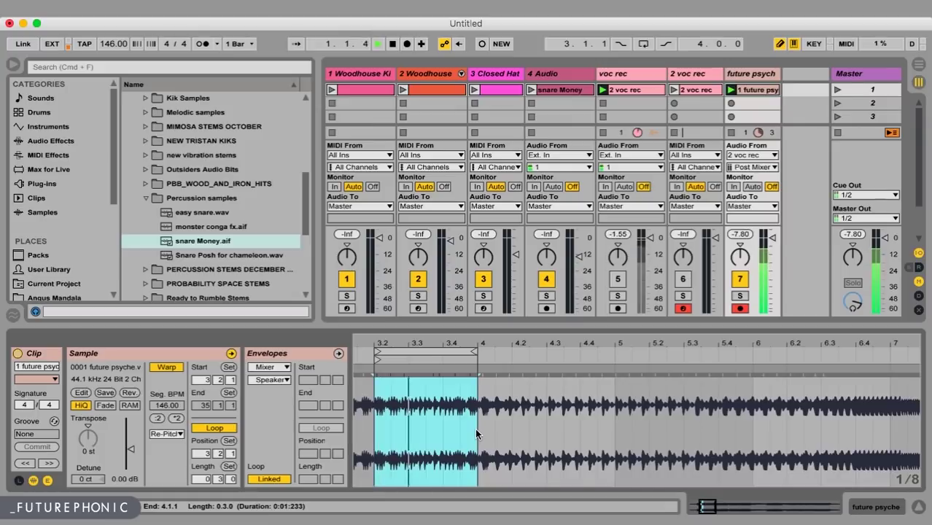
Set the recorded clip's loop to start at 3.3.1 with a length of 0.3.0, ending at 4.2
left_click_drag(414, 399, 475, 413)
key("super+l")
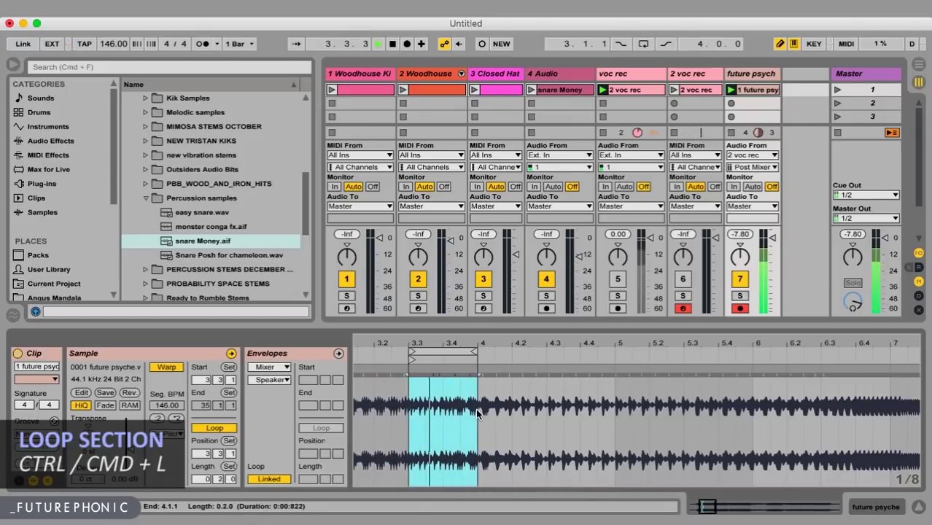
left_click_drag(420, 342, 420, 379)
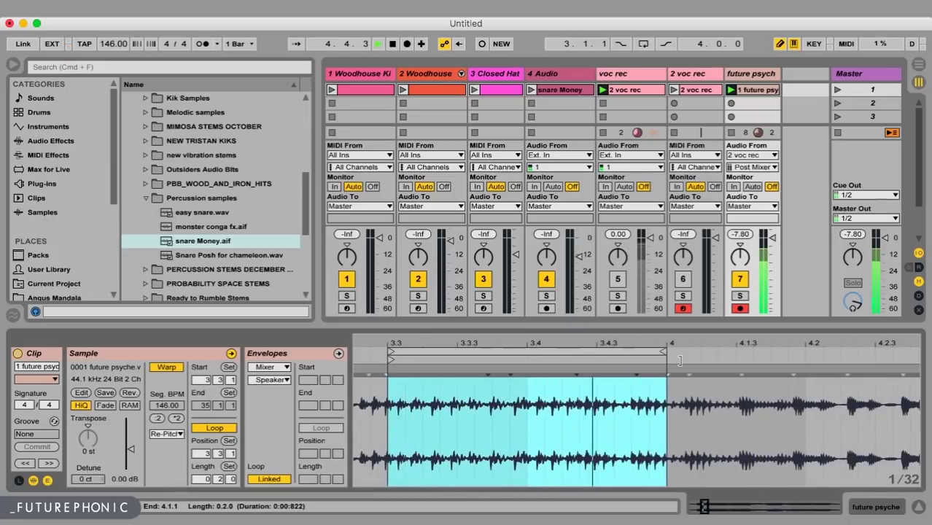
left_click_drag(671, 353, 806, 355)
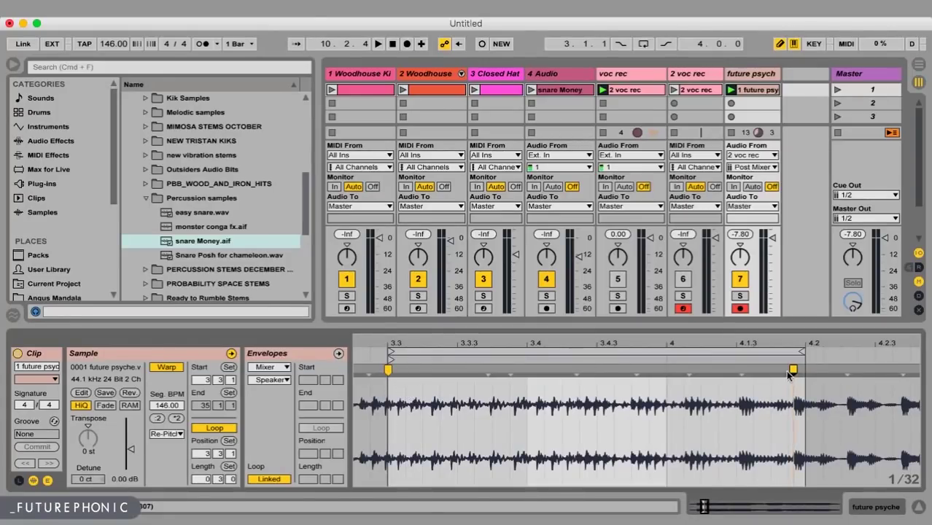
Warp the transient just before the loop end so that it falls exactly on 4.2
left_click_drag(793, 370, 803, 369)
key("space")
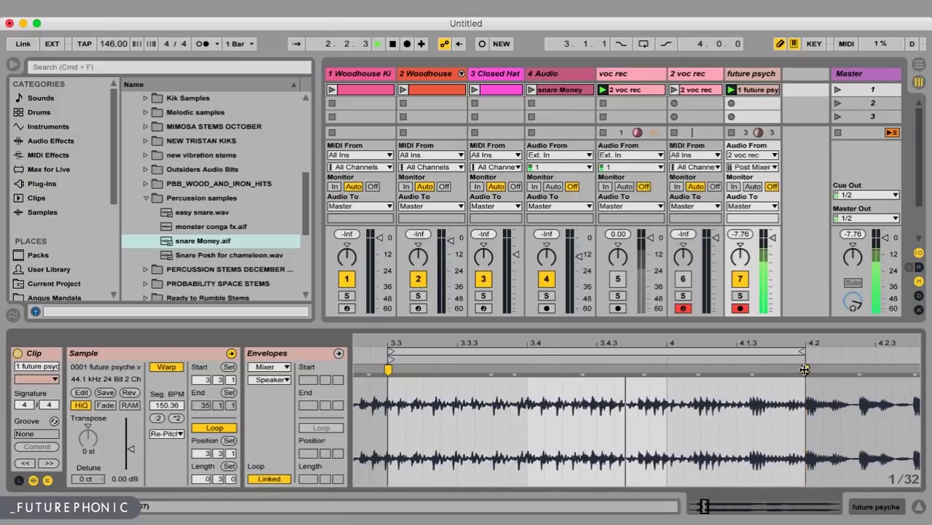
left_click_drag(805, 370, 757, 370)
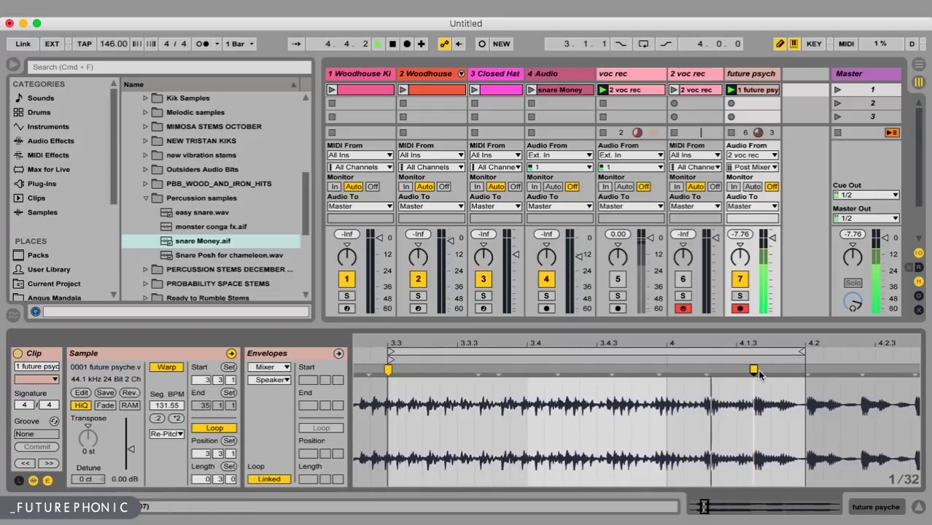
mouse_move(754, 371)
left_mouse_down()
mouse_move(544, 370)
mouse_move(642, 391)
mouse_move(805, 391)
left_mouse_up()
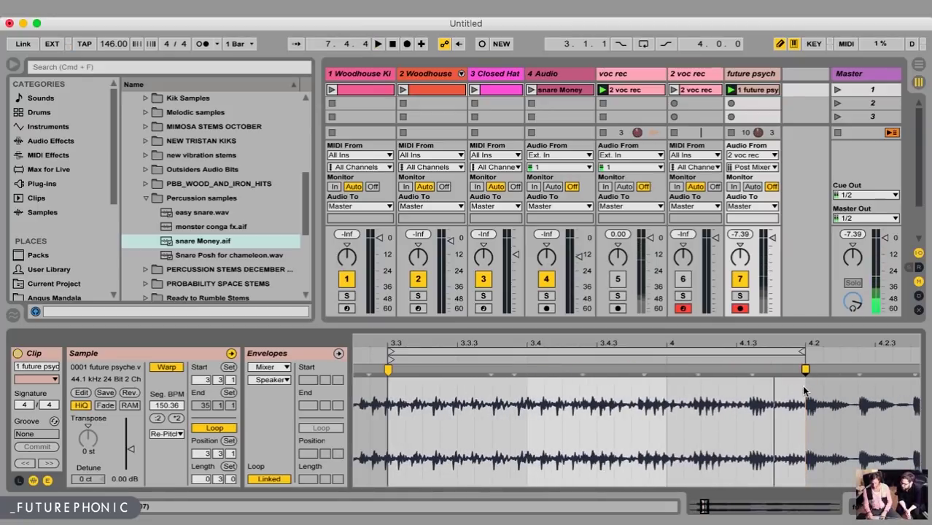
Hide the tracks' input and output routing and duplicate the future psyche clip into the second slot
key("super+alt+i")
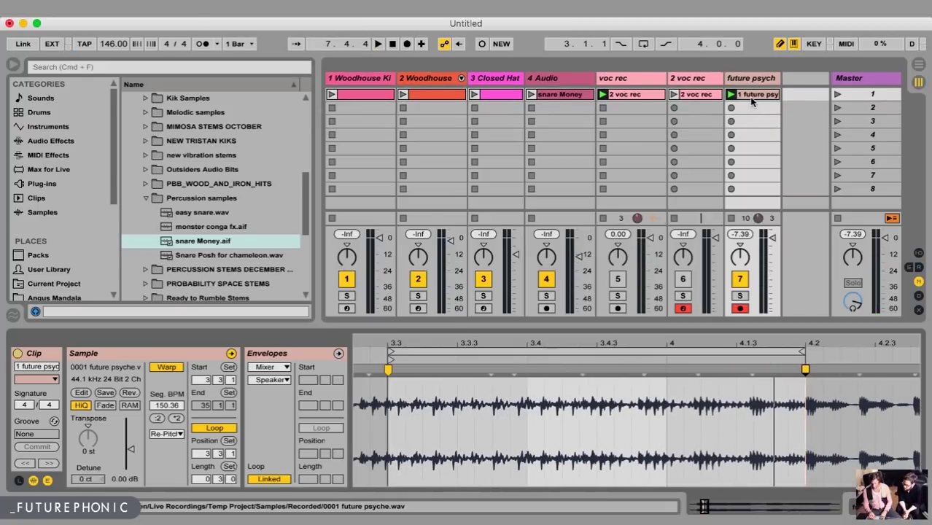
key("space")
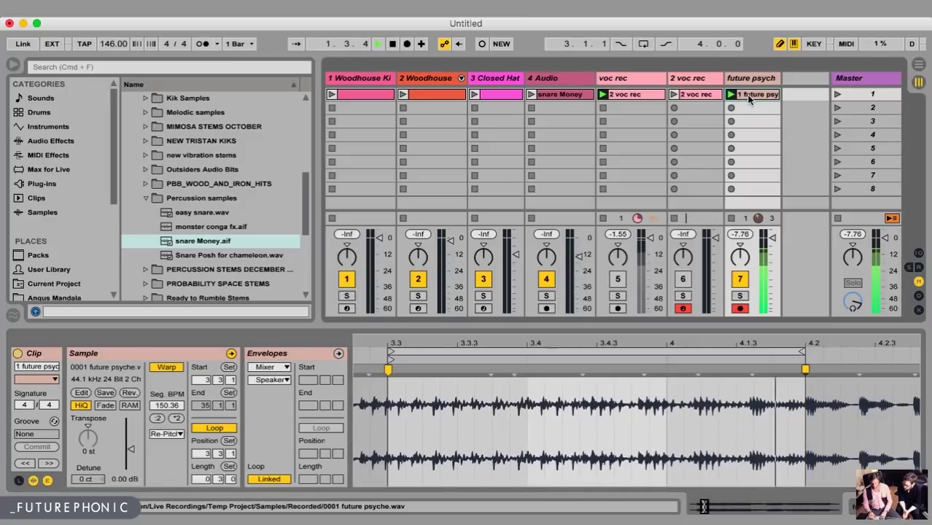
key("space")
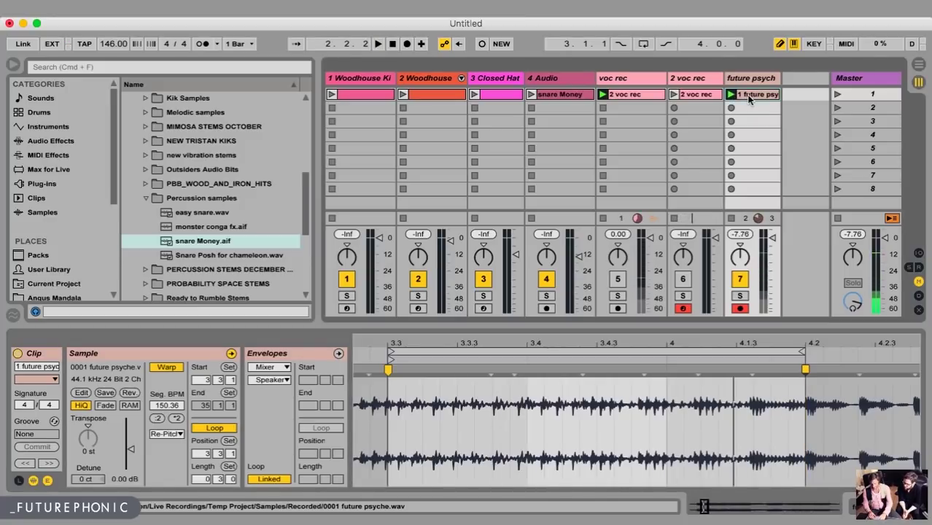
key("super+d")
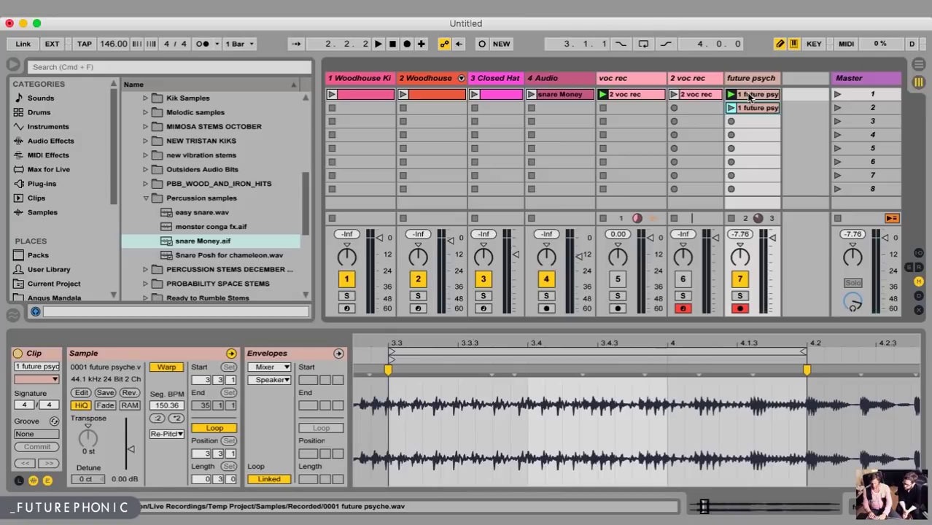
left_click(750, 108)
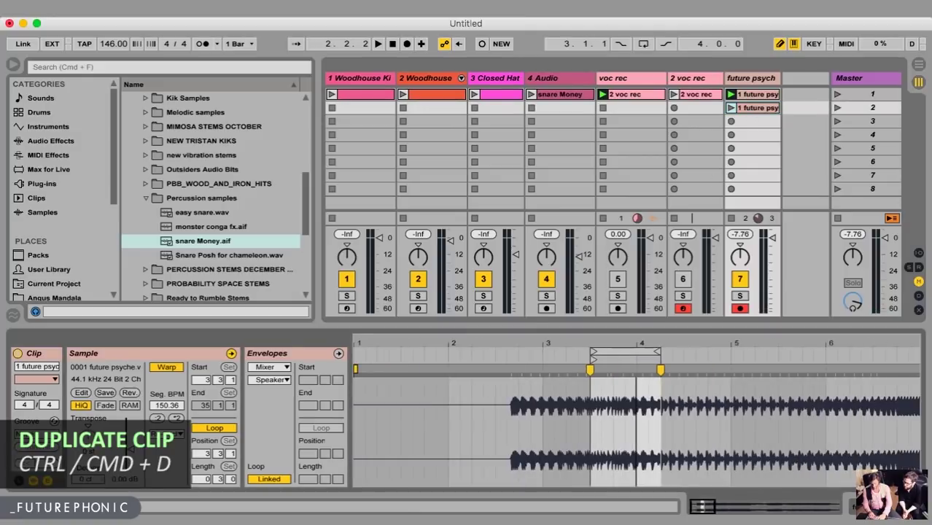
mouse_move(572, 337)
left_mouse_down()
mouse_move(569, 321)
mouse_move(572, 337)
left_mouse_up()
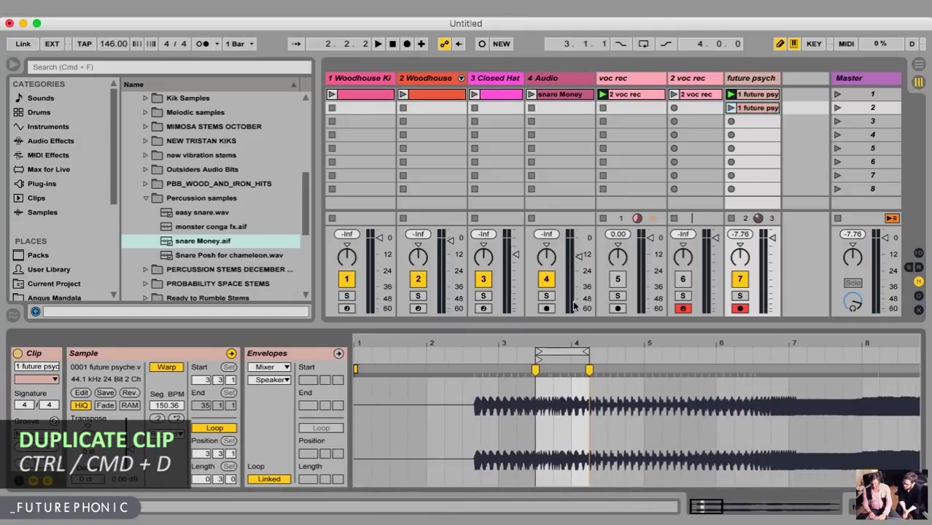
Move the duplicated clip's loop forward by two loop lengths to 5.1.1 and launch the clip
left_click(563, 352)
key("Up")
key("Up")
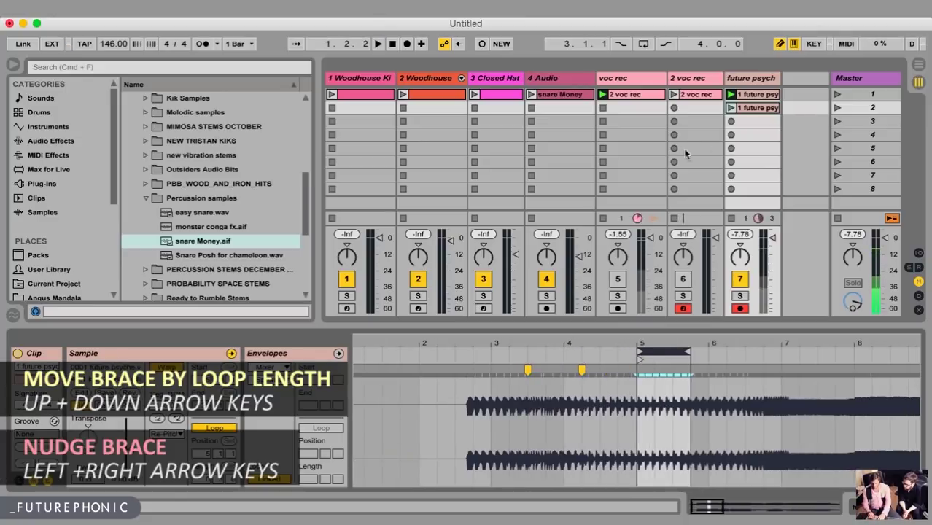
left_click(731, 108)
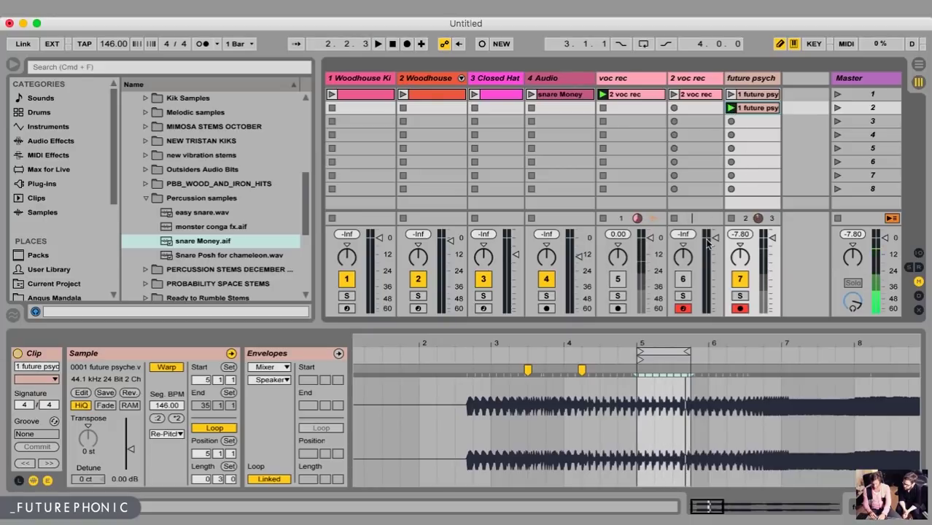
Shorten the duplicated clip's loop to 0.1.0 and shift it to begin on the first transient after bar 5
left_click_drag(687, 352, 648, 353)
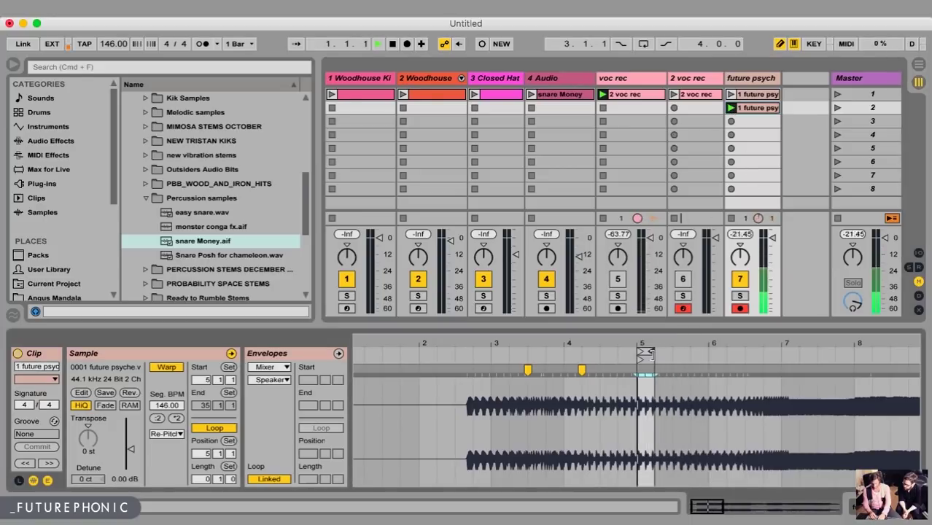
key("z")
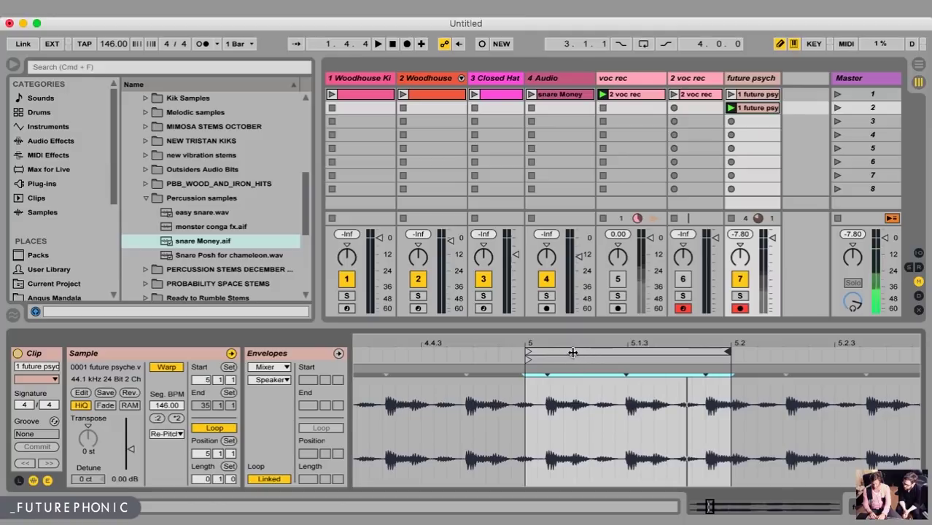
left_click_drag(545, 351, 564, 351)
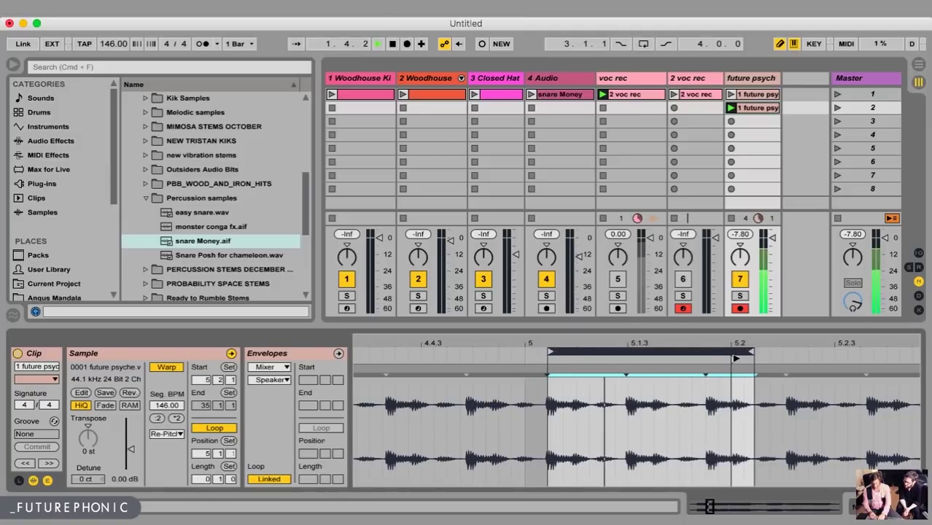
Align the duplicated clip's start marker with the start of the shifted loop
left_click_drag(734, 359, 550, 359)
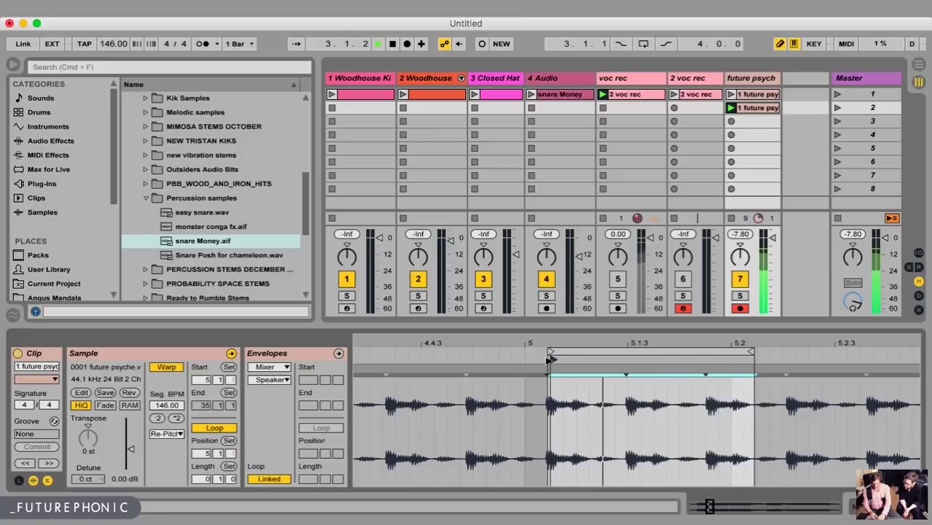
key("space")
scroll(554, 357, "up", 5)
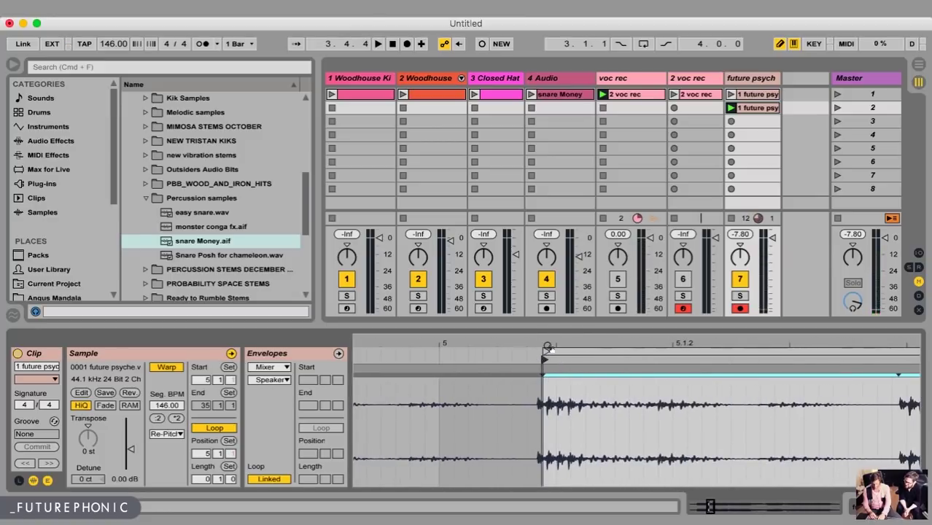
mouse_move(548, 347)
left_mouse_down()
mouse_move(499, 352)
mouse_move(509, 351)
left_mouse_up()
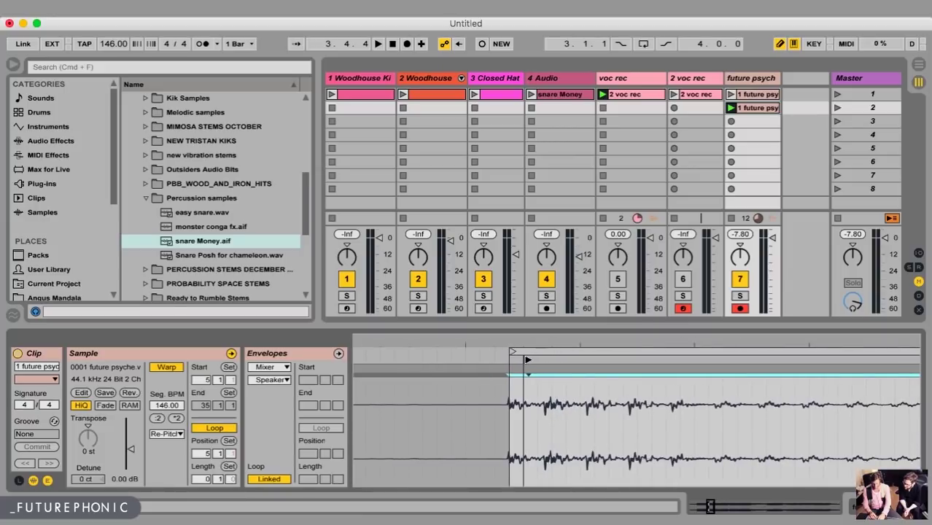